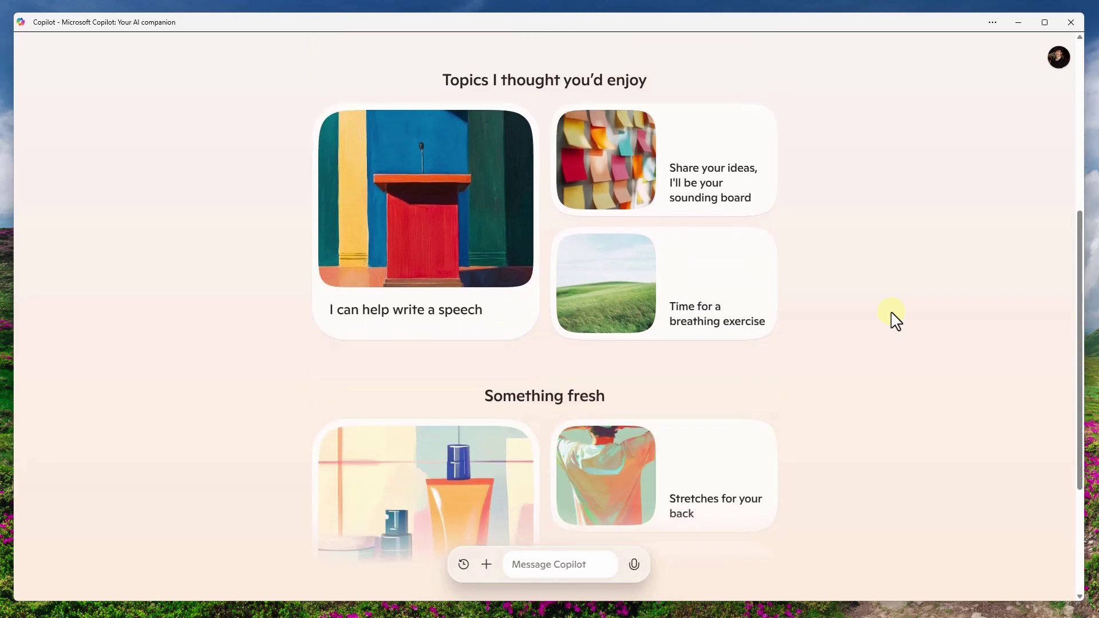
Look through the suggested topic cards on the Copilot home page, from Copilot Daily down to Something fresh.
{"action": "scroll", "coordinate": [896, 321], "scroll_direction": "down", "scroll_amount": 3}
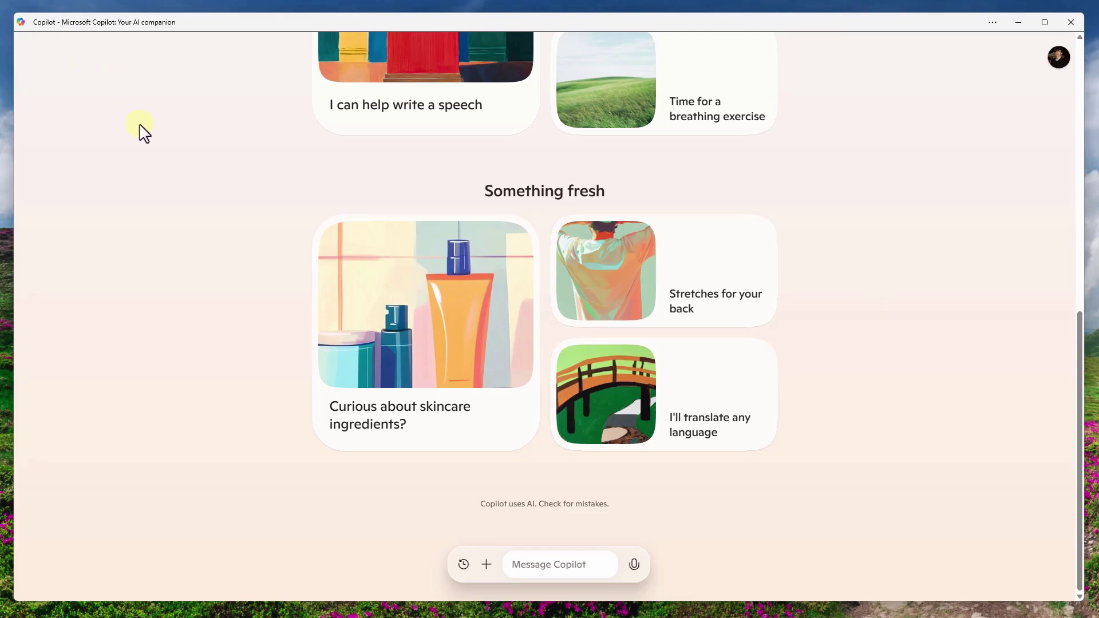
{"action": "scroll", "coordinate": [192, 209], "scroll_direction": "up", "scroll_amount": 8}
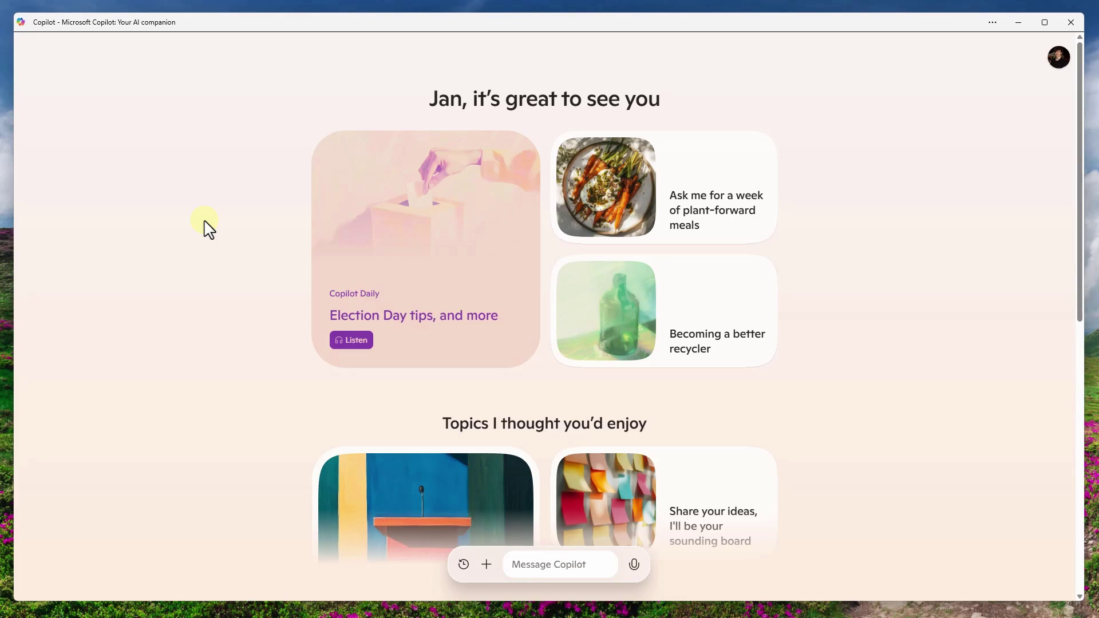
{"action": "scroll", "coordinate": [209, 229], "scroll_direction": "down", "scroll_amount": 8}
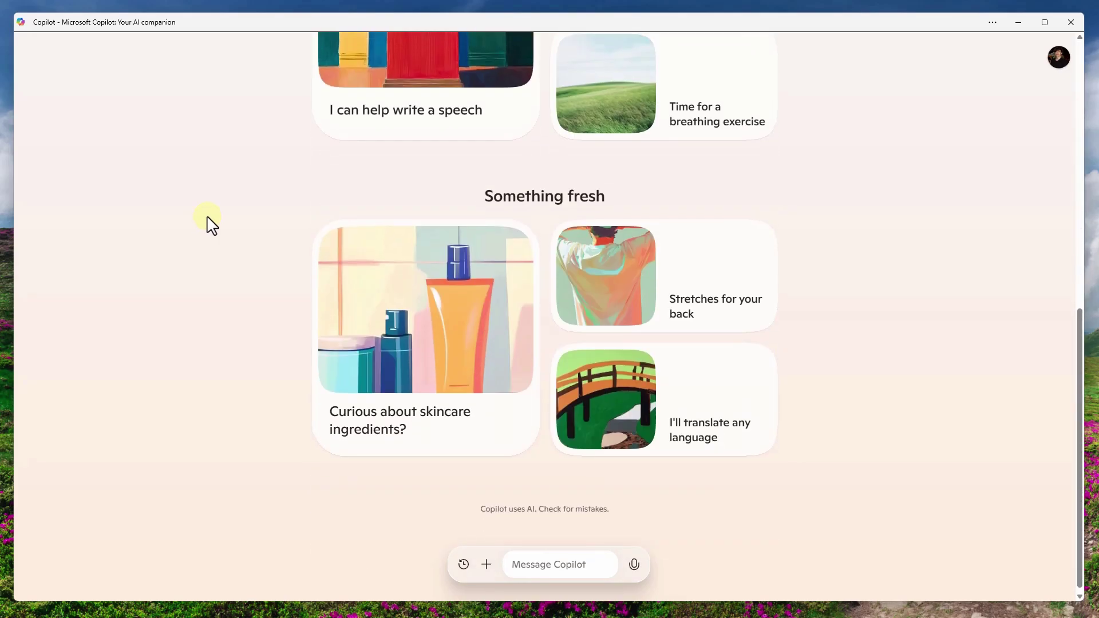
{"action": "scroll", "coordinate": [209, 224], "scroll_direction": "up", "scroll_amount": 8}
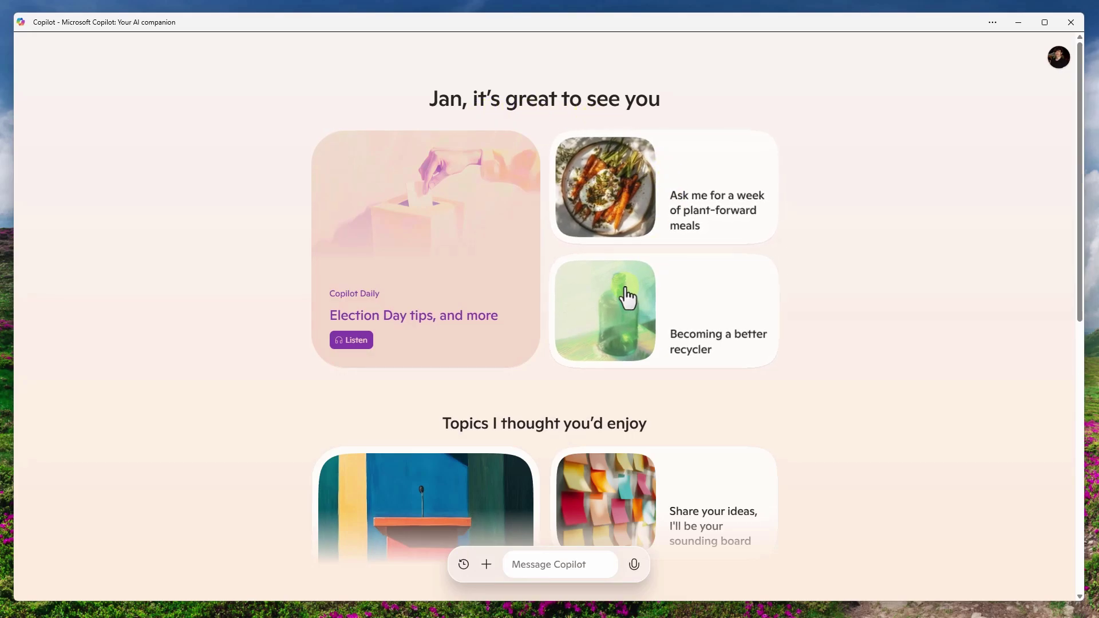
{"action": "scroll", "coordinate": [642, 252], "scroll_direction": "down", "scroll_amount": 2}
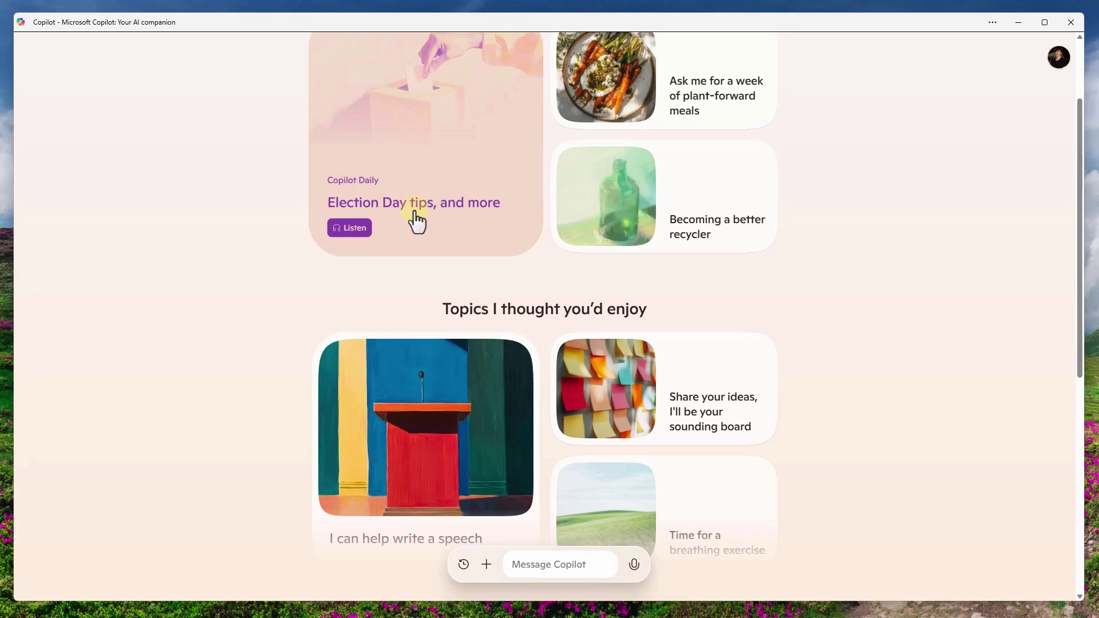
{"action": "left_click", "coordinate": [520, 182]}
{"action": "scroll", "coordinate": [611, 233], "scroll_direction": "down", "scroll_amount": 7}
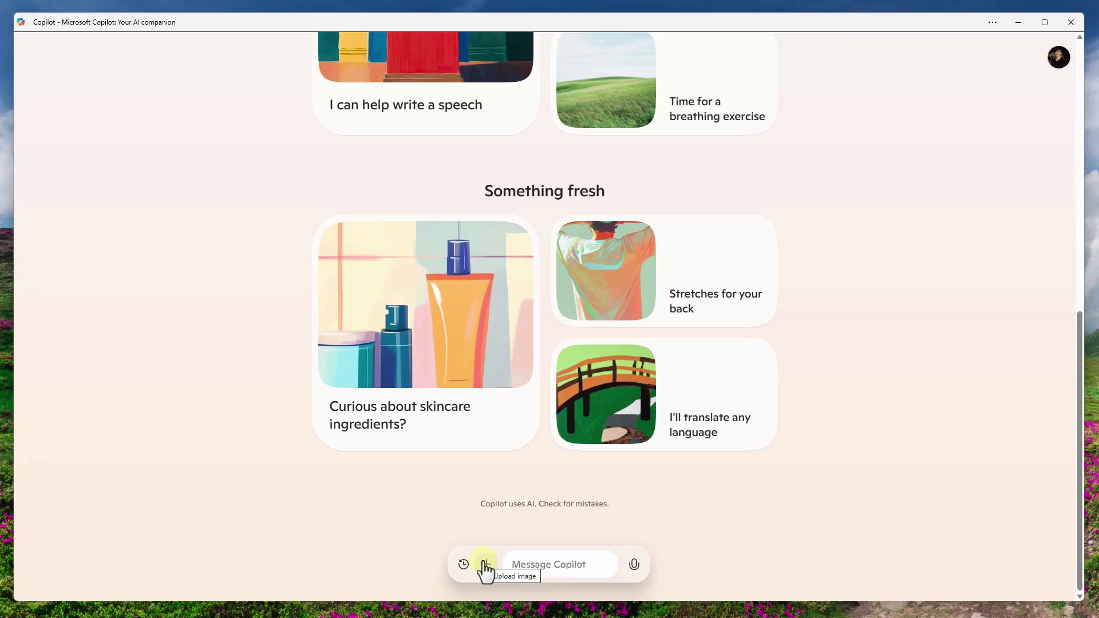
Open the chat view and try the Think deeper option by turning it on and back off.
{"action": "left_click", "coordinate": [553, 564]}
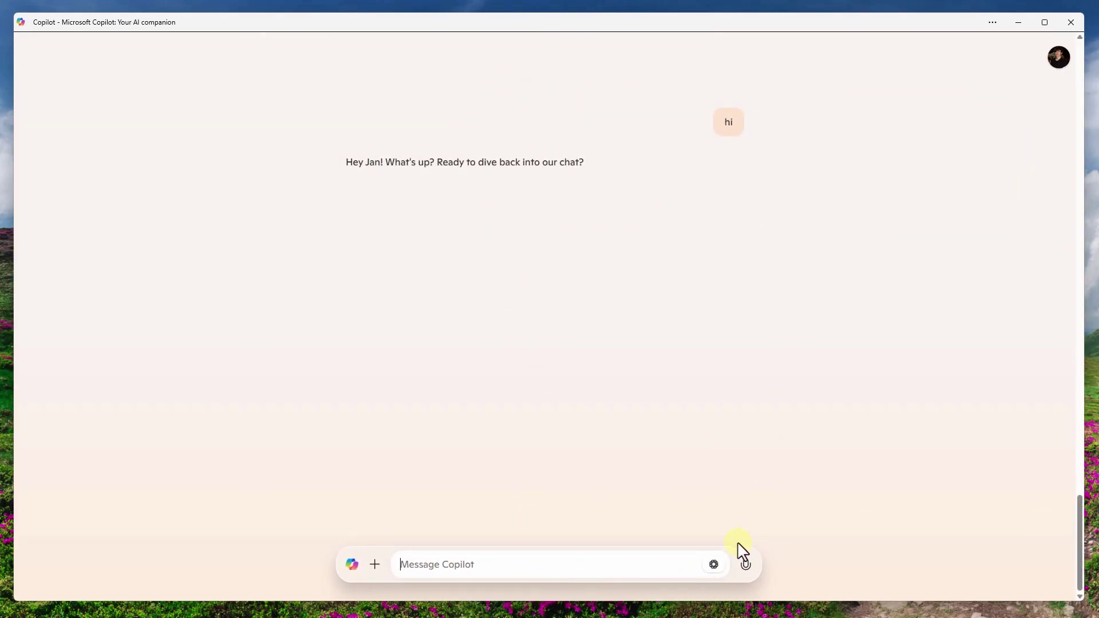
{"action": "left_click", "coordinate": [714, 564]}
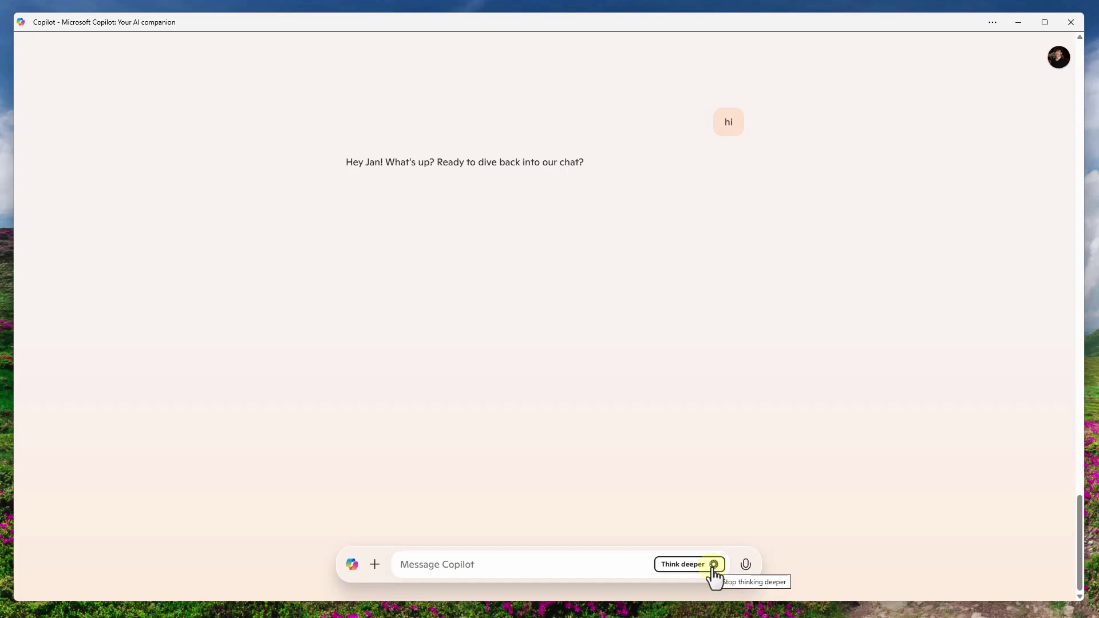
{"action": "left_click", "coordinate": [714, 565]}
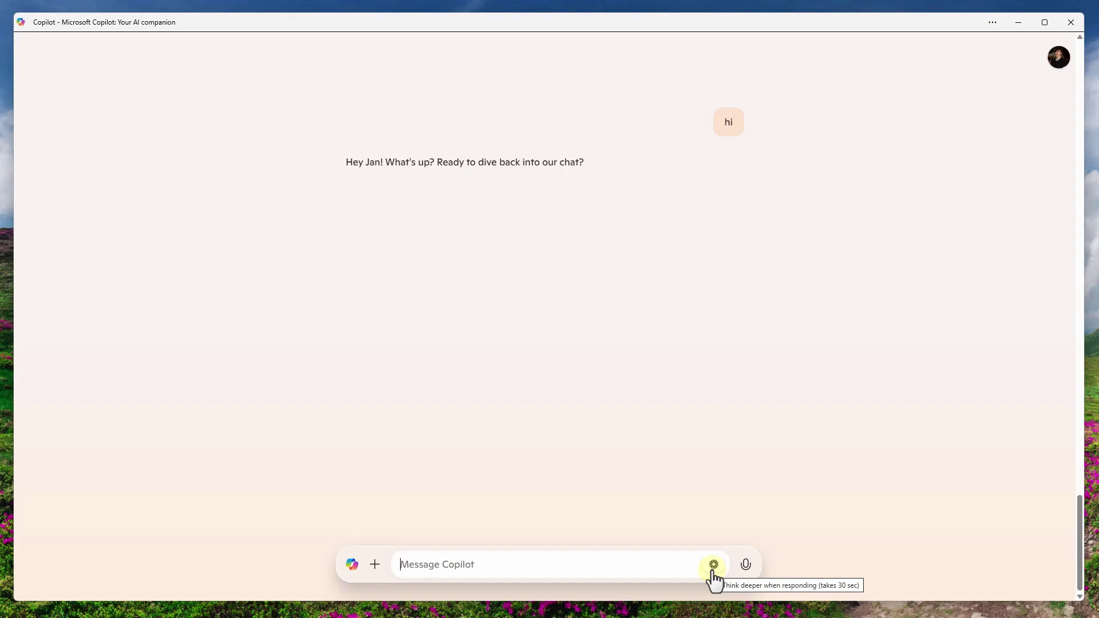
Start voice mode with the microphone muted, check the available voice options, and leave voice mode.
{"action": "left_click", "coordinate": [746, 565]}
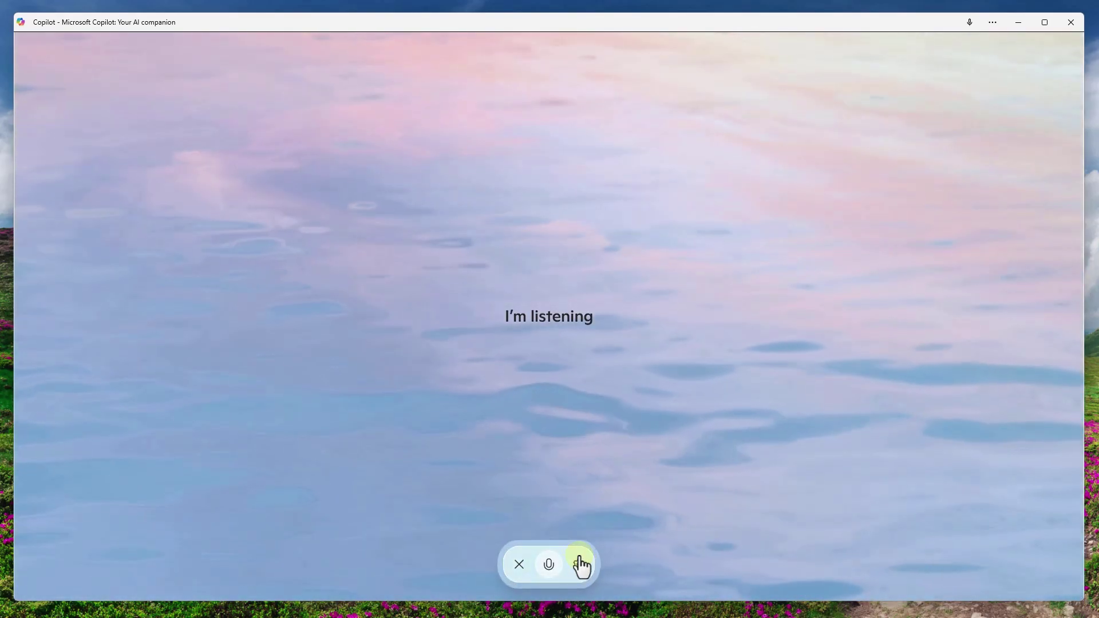
{"action": "left_click", "coordinate": [550, 565]}
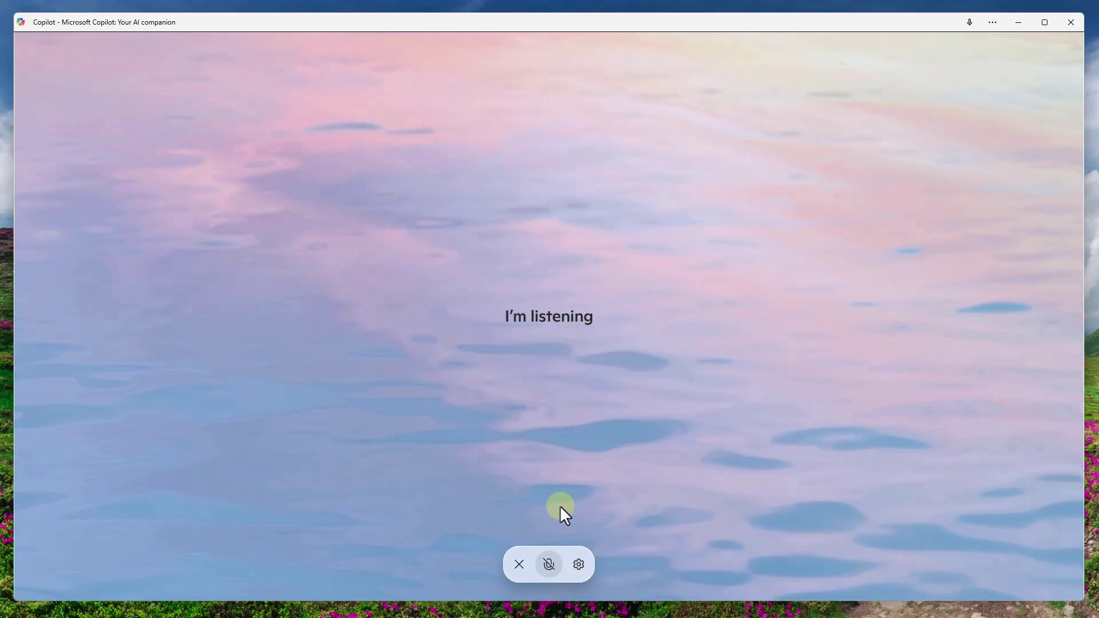
{"action": "left_click", "coordinate": [578, 565]}
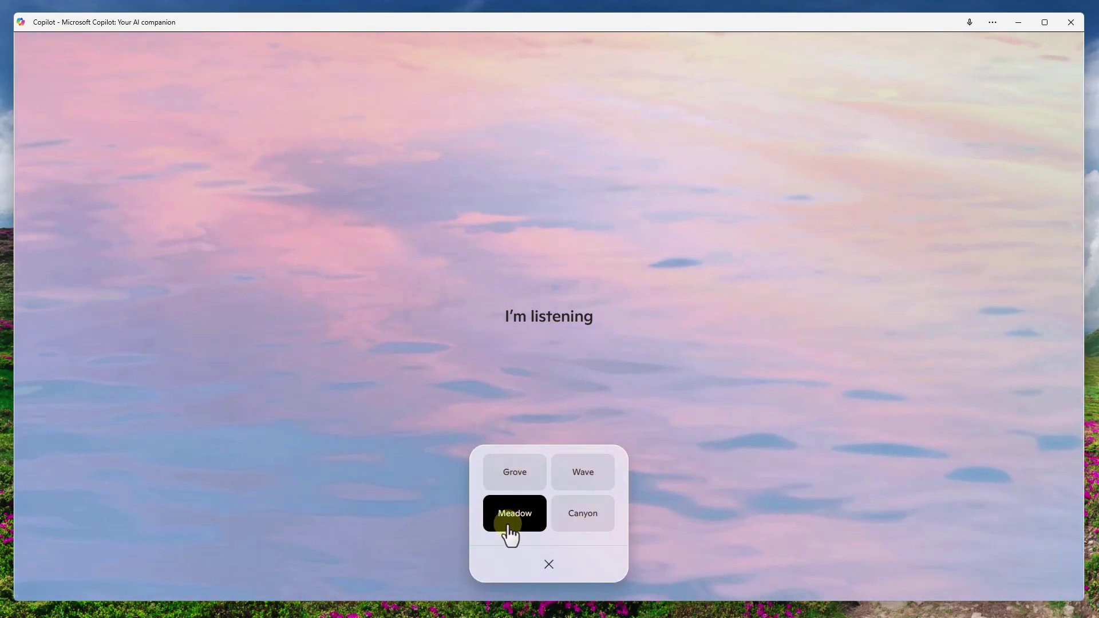
{"action": "left_click", "coordinate": [583, 513]}
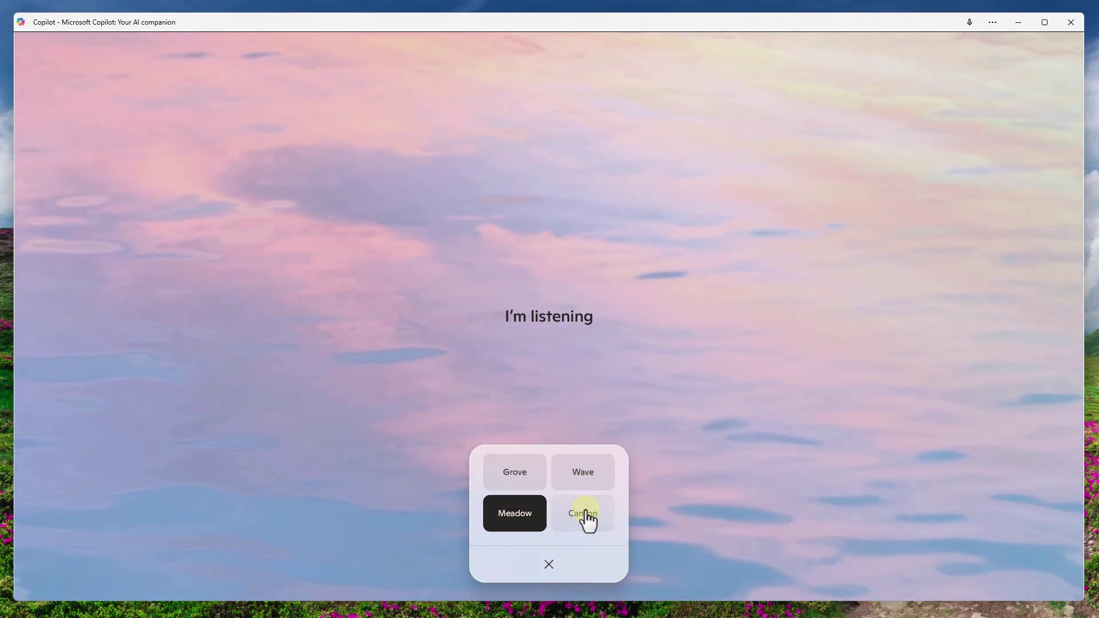
{"action": "left_click", "coordinate": [549, 564]}
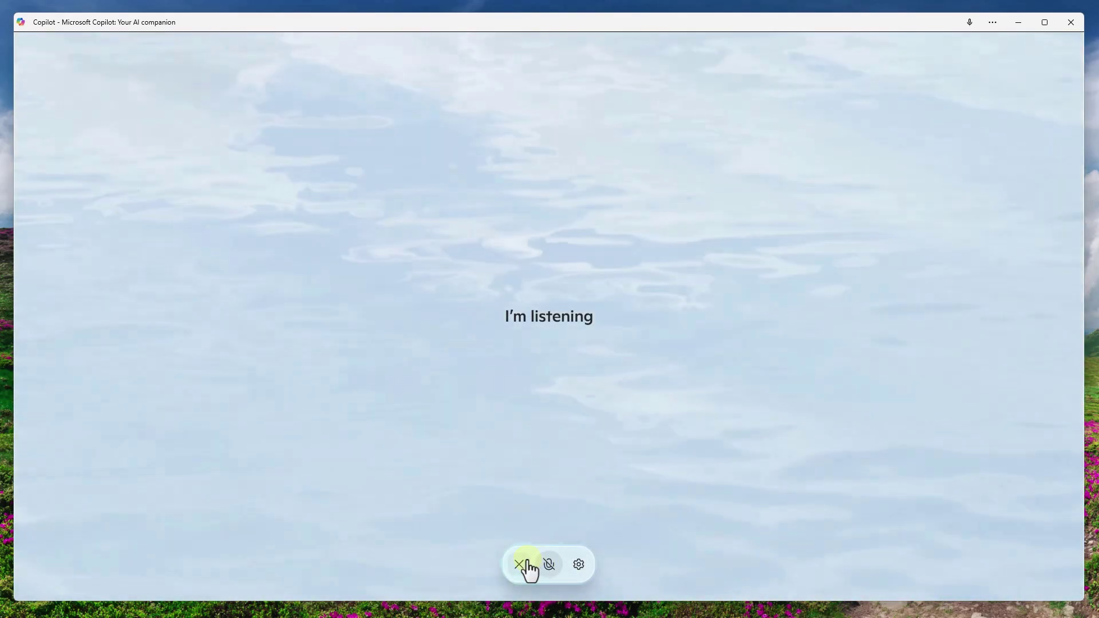
{"action": "left_click", "coordinate": [527, 562]}
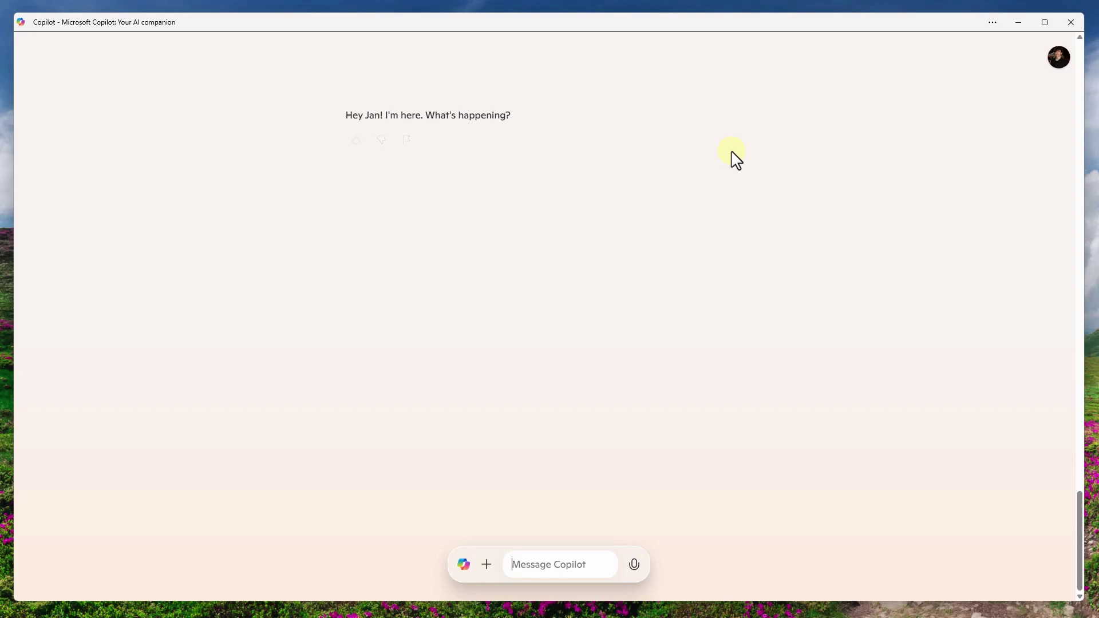
Review the account options such as voice, language, theme and subscription.
{"action": "left_click", "coordinate": [1050, 55]}
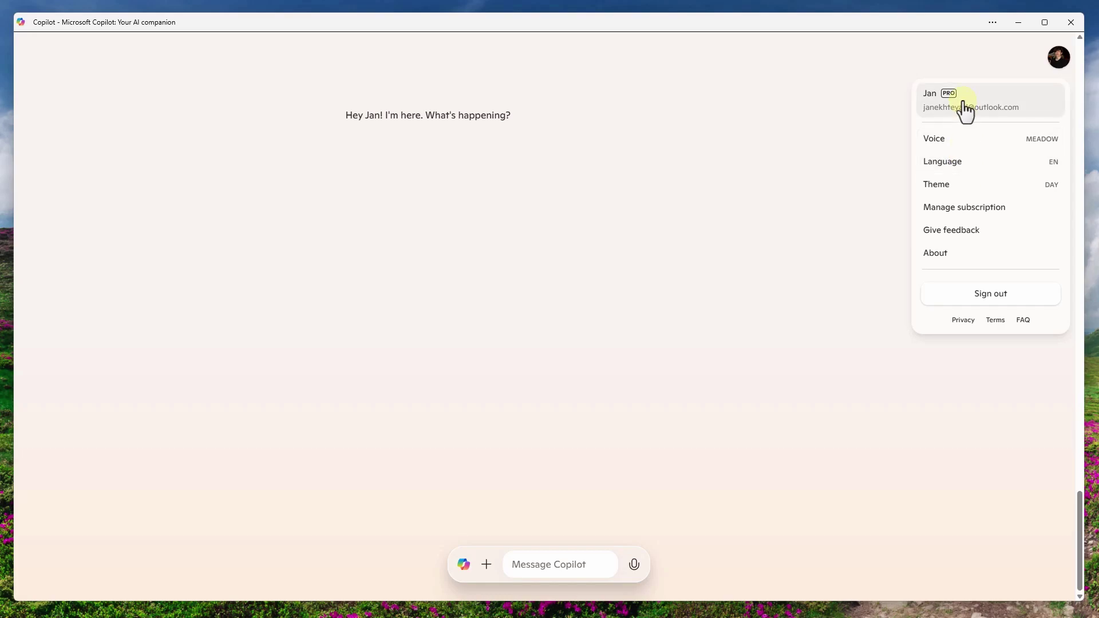
{"action": "left_click", "coordinate": [744, 232]}
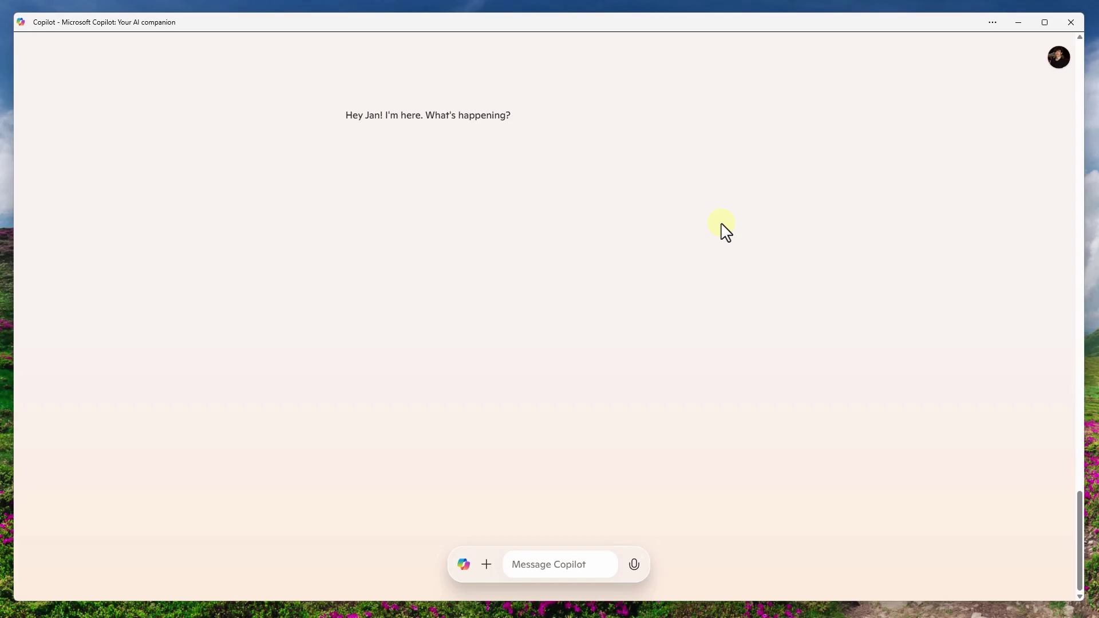
Minimize the Copilot window, switch to Microsoft Edge, and resize its window to fill most of the desktop.
{"action": "left_click", "coordinate": [1019, 22]}
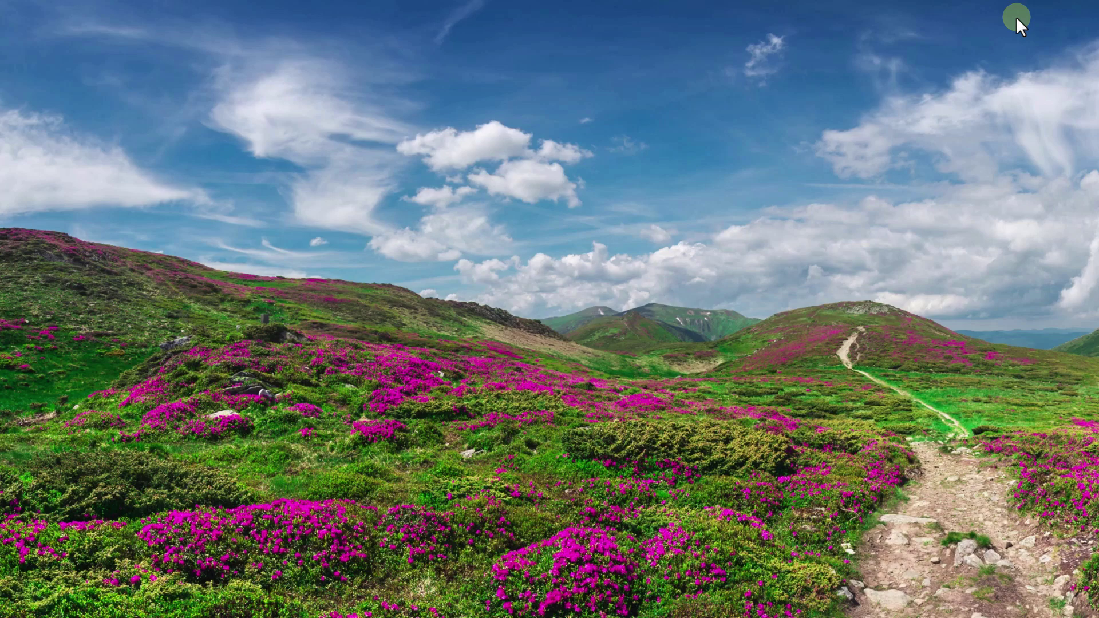
{"action": "key", "text": "super"}
{"action": "type", "text": "edge"}
{"action": "key", "text": "Return"}
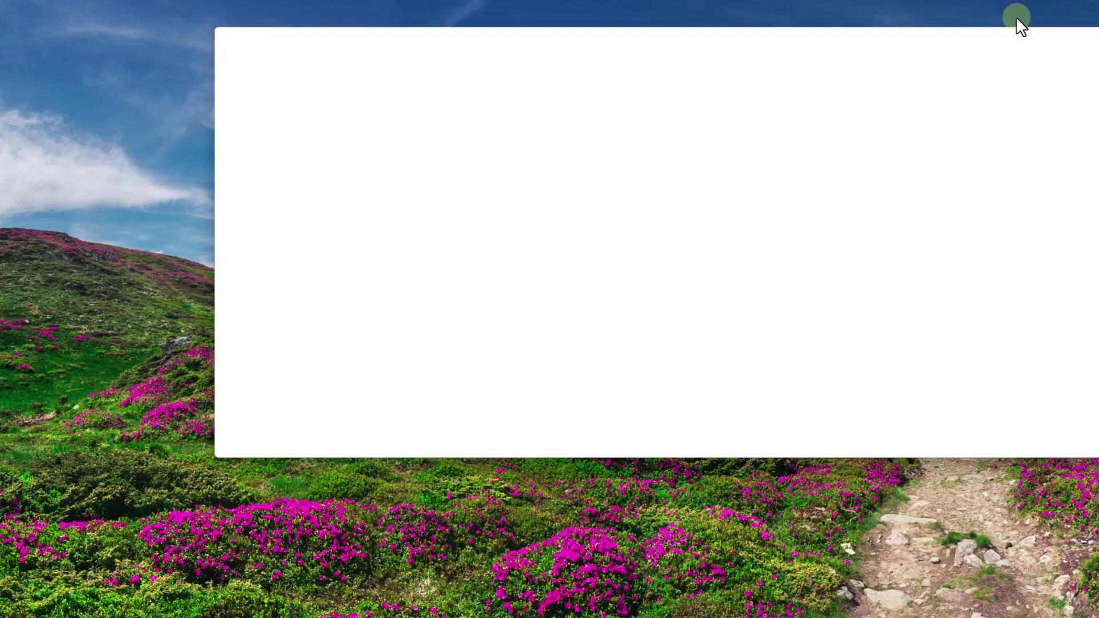
{"action": "left_click_drag", "start_coordinate": [993, 35], "coordinate": [803, 26]}
{"action": "left_click_drag", "start_coordinate": [1006, 455], "coordinate": [1082, 602]}
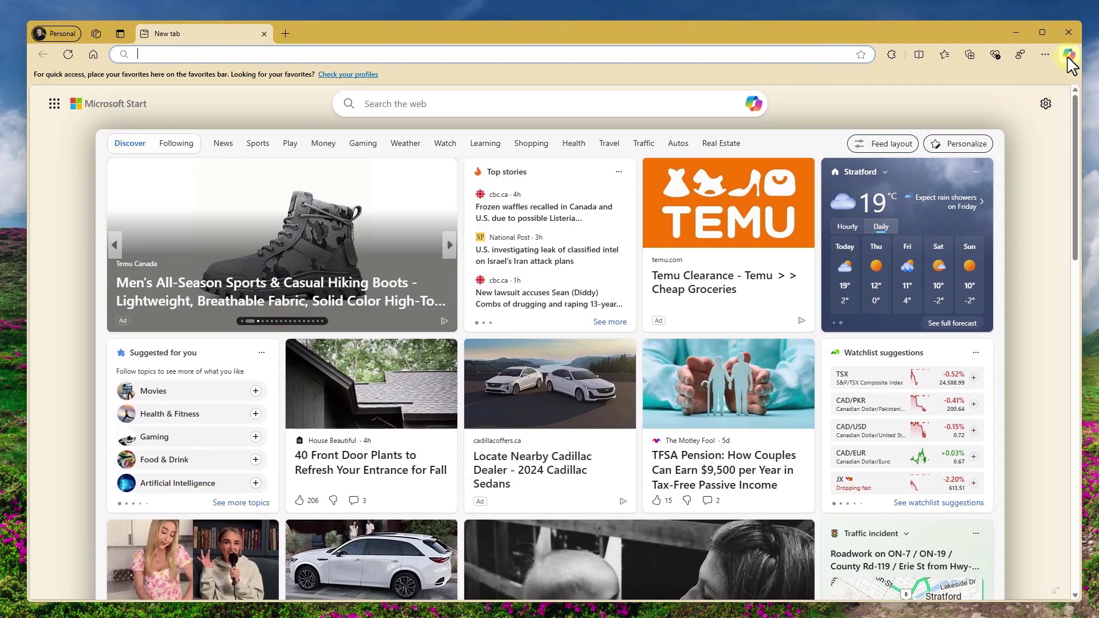
Open Copilot alongside the Edge page and browse its past conversation and home suggestions.
{"action": "left_click", "coordinate": [1068, 55]}
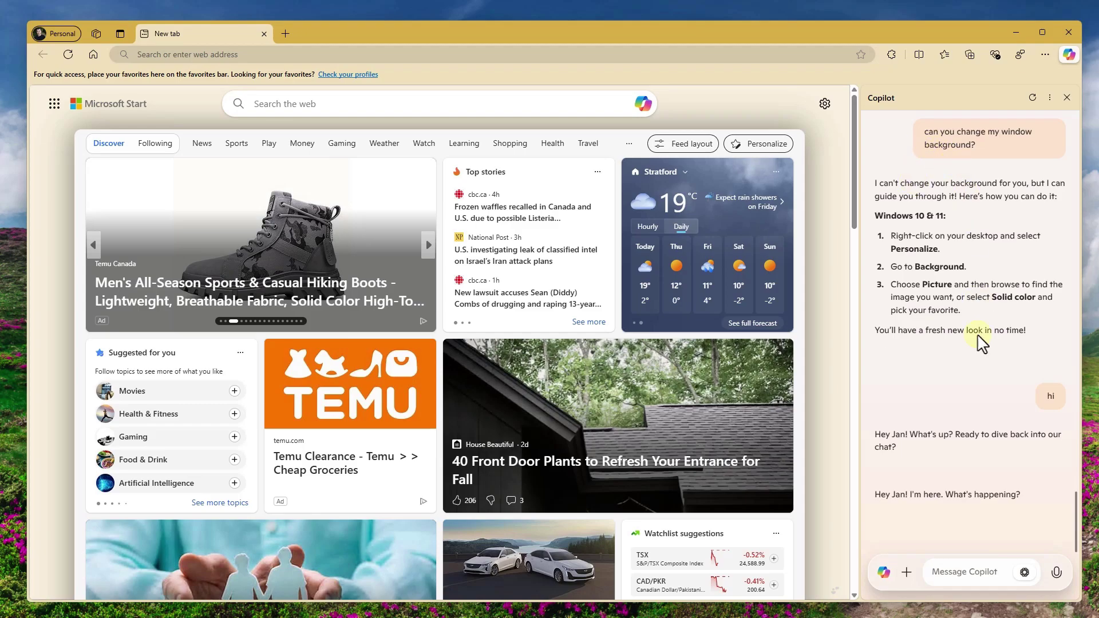
{"action": "scroll", "coordinate": [983, 344], "scroll_direction": "up", "scroll_amount": 5}
{"action": "scroll", "coordinate": [967, 287], "scroll_direction": "down", "scroll_amount": 3}
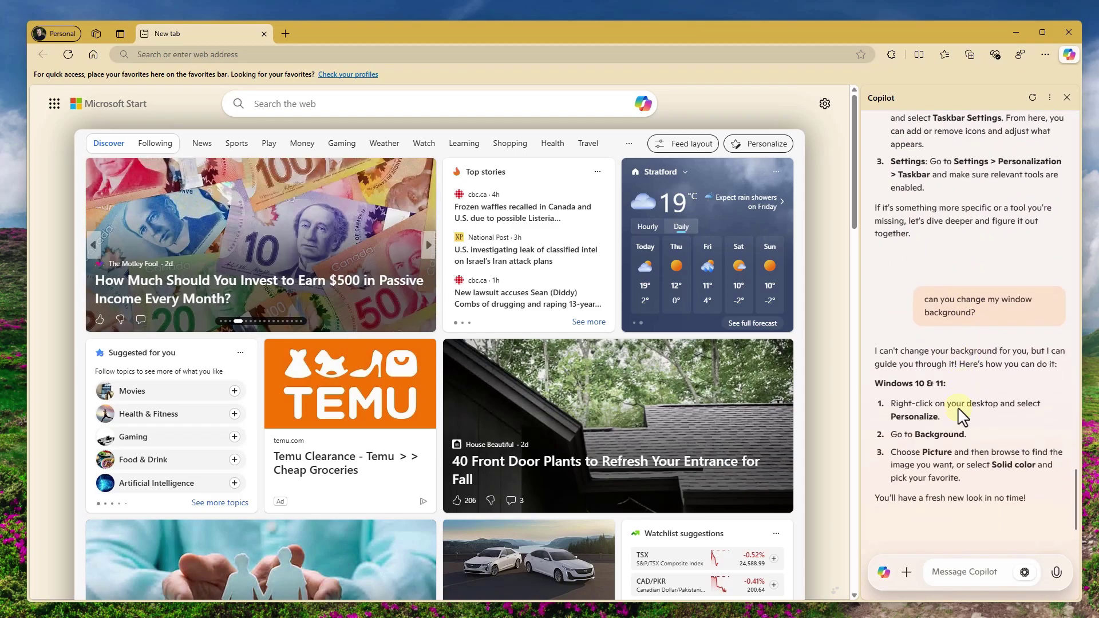
{"action": "left_click", "coordinate": [906, 574]}
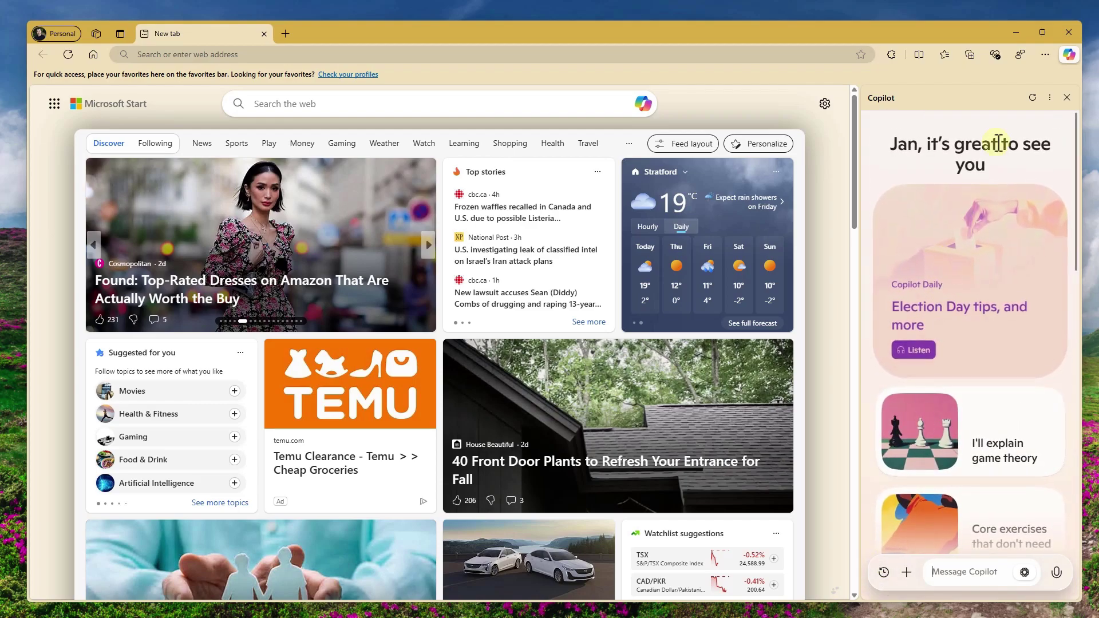
{"action": "scroll", "coordinate": [1025, 367], "scroll_direction": "down", "scroll_amount": 15}
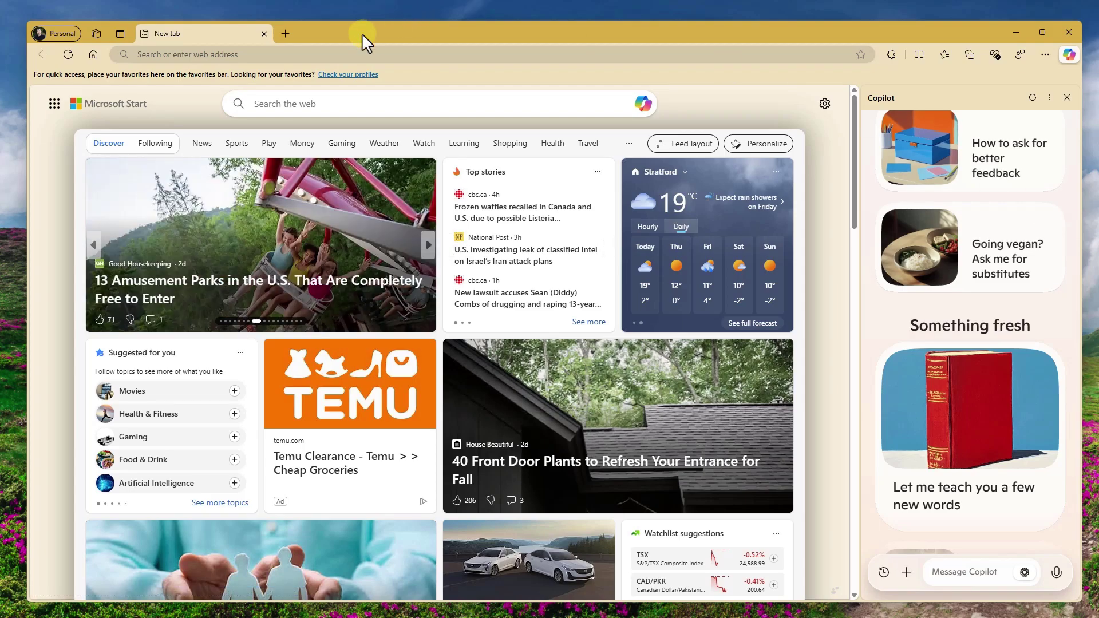
Search the web for "todays' news" and open the CTV News article about the Bank of Canada interest rate drop.
{"action": "left_click", "coordinate": [308, 53]}
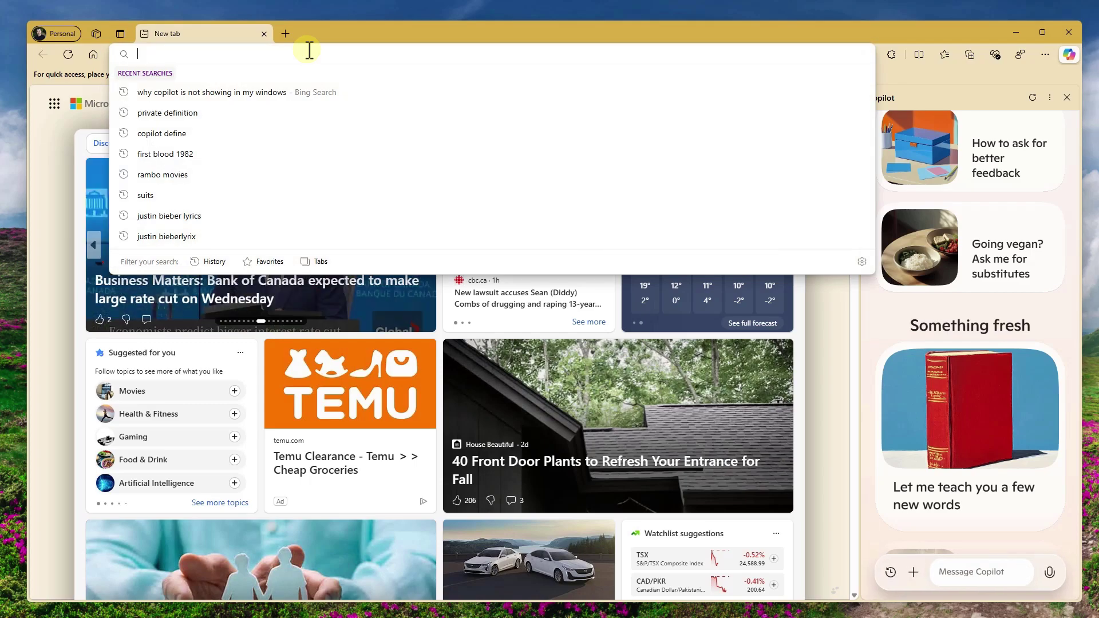
{"action": "type", "text": "todays' new"}
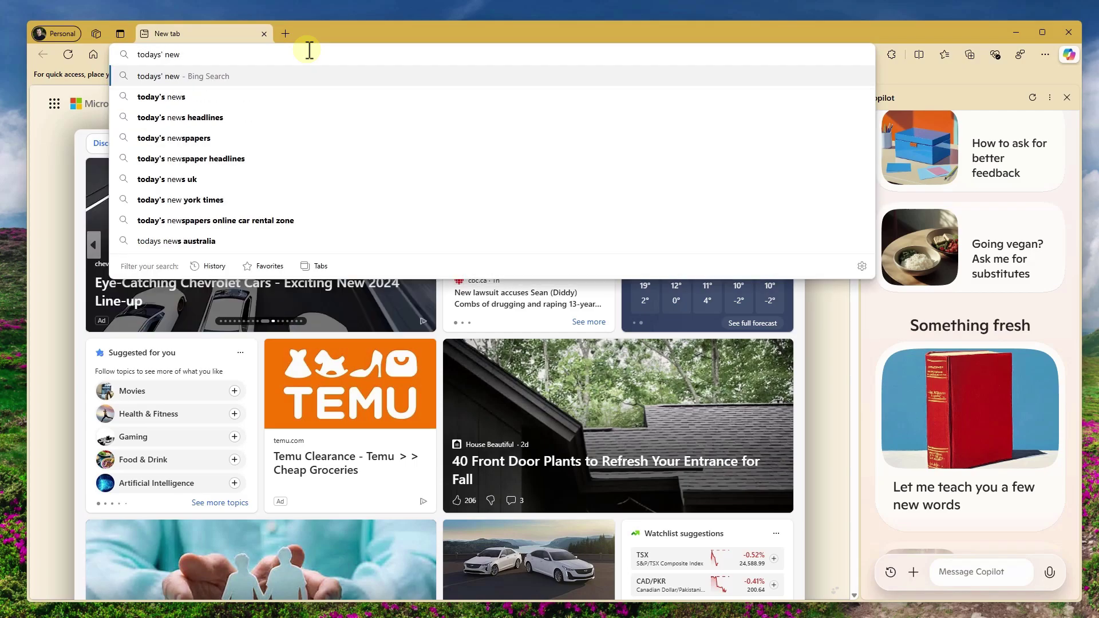
{"action": "type", "text": "s"}
{"action": "key", "text": "Return"}
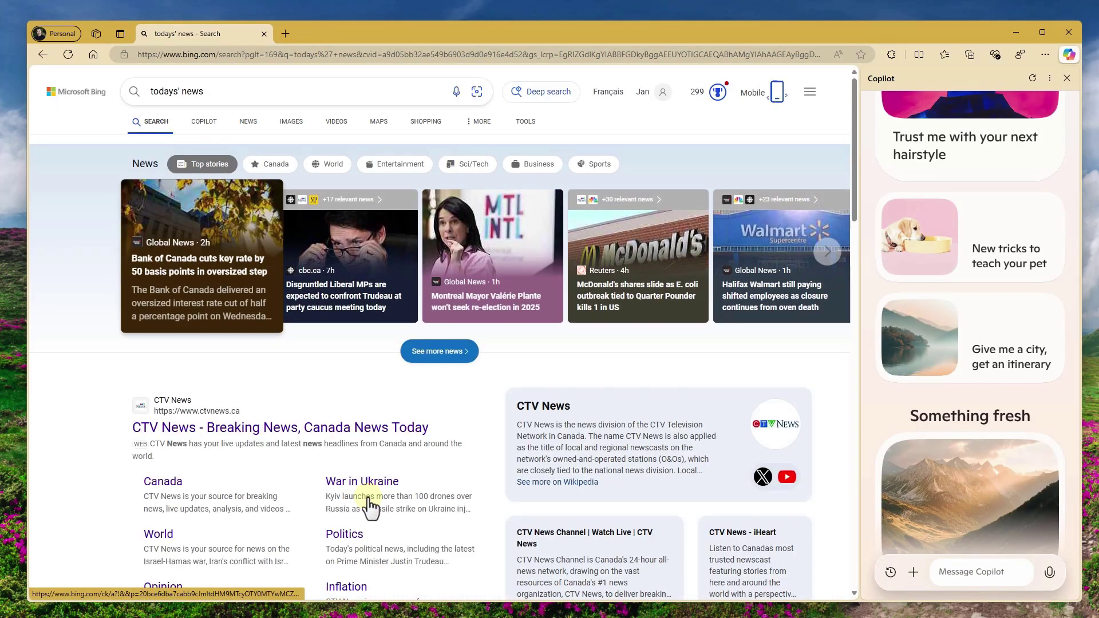
{"action": "left_click", "coordinate": [321, 431]}
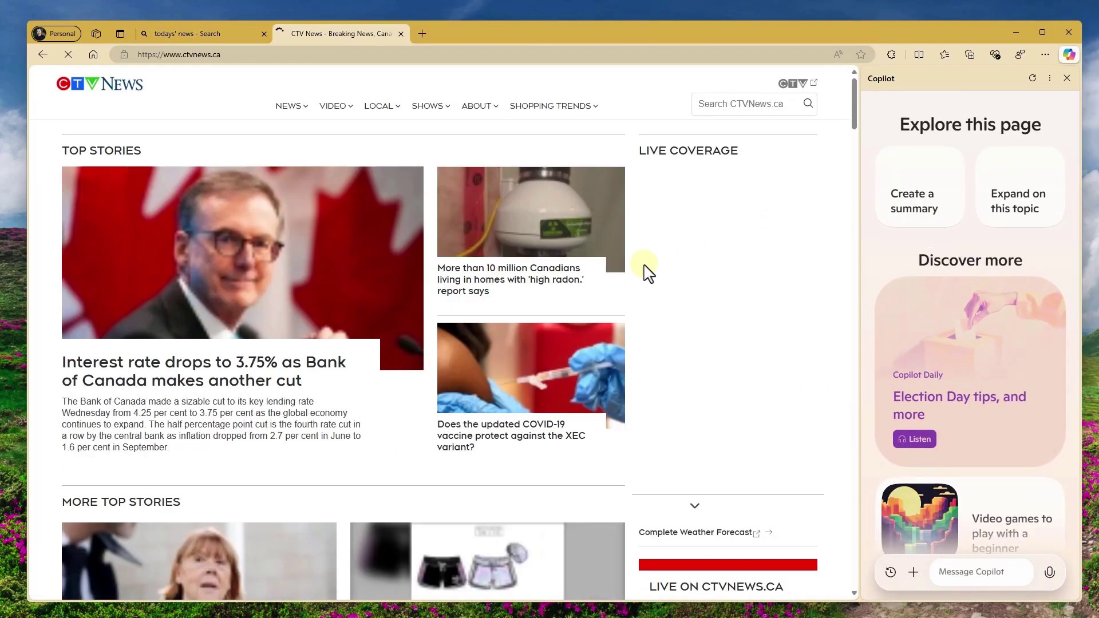
{"action": "left_click", "coordinate": [228, 372]}
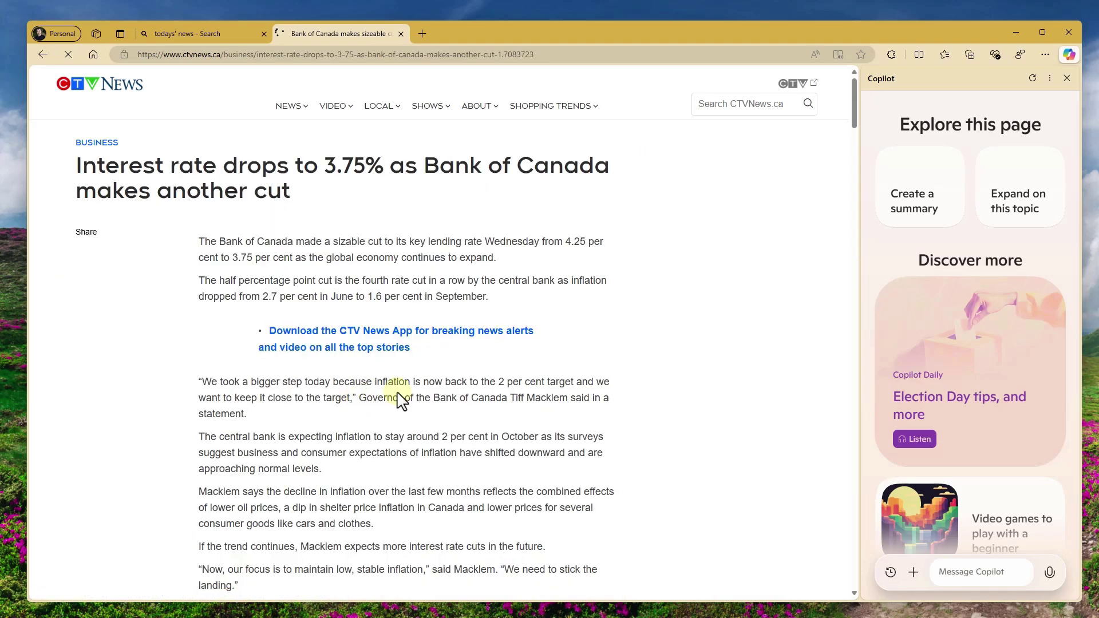
Send Copilot the prompt "summary news I have opened as tab" beside the open article.
{"action": "left_click", "coordinate": [973, 563]}
{"action": "type", "text": "summ"}
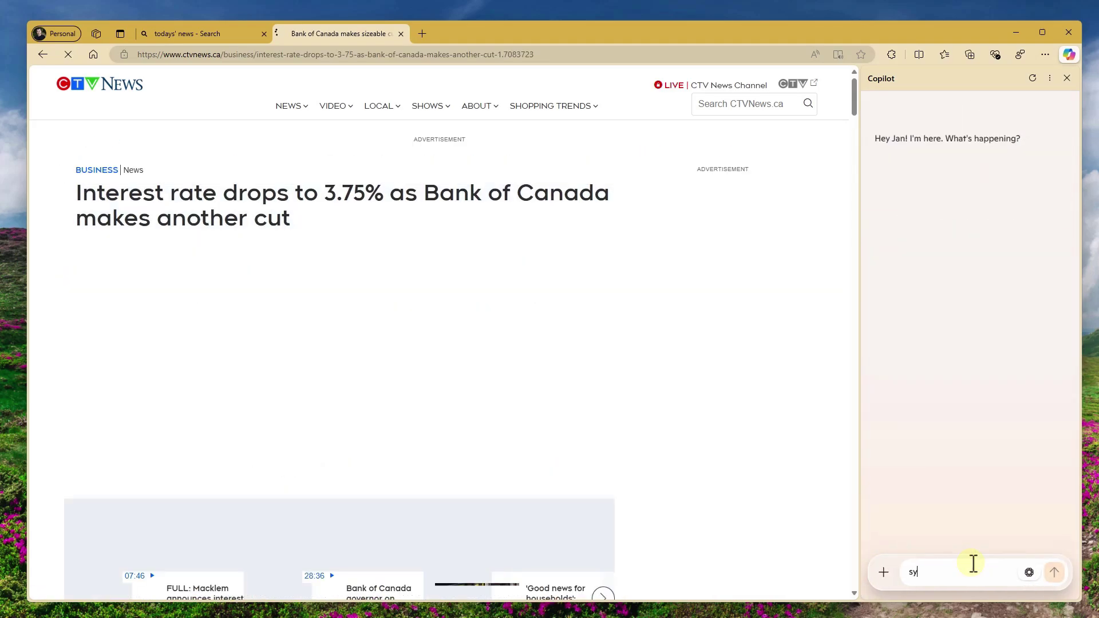
{"action": "type", "text": "ary my"}
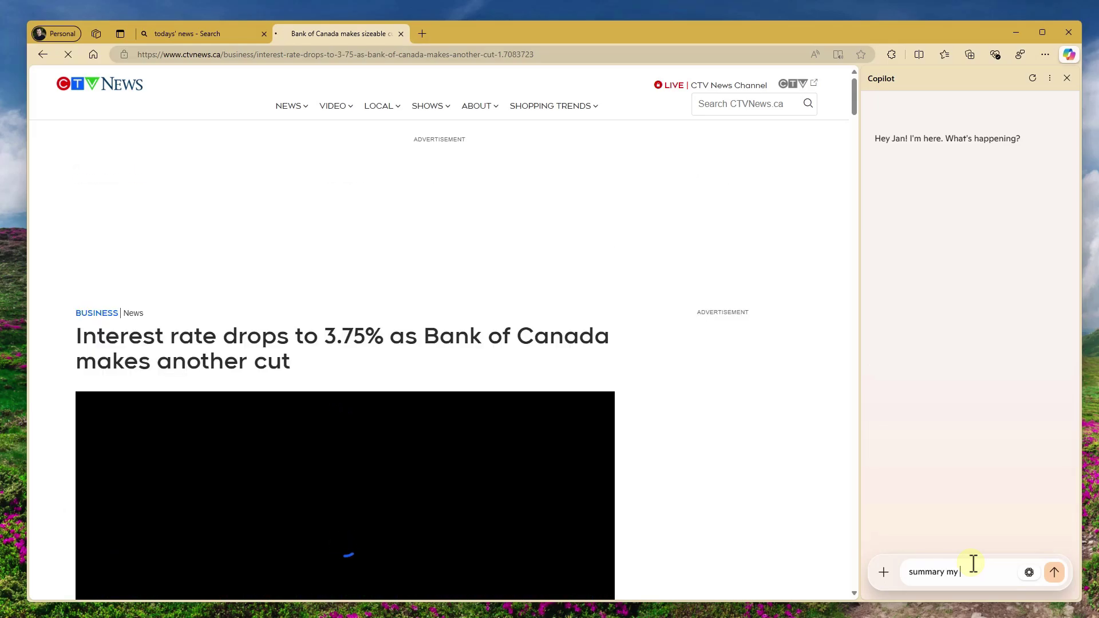
{"action": "key", "text": "BackSpace"}
{"action": "key", "text": "BackSpace"}
{"action": "type", "text": "trhe"}
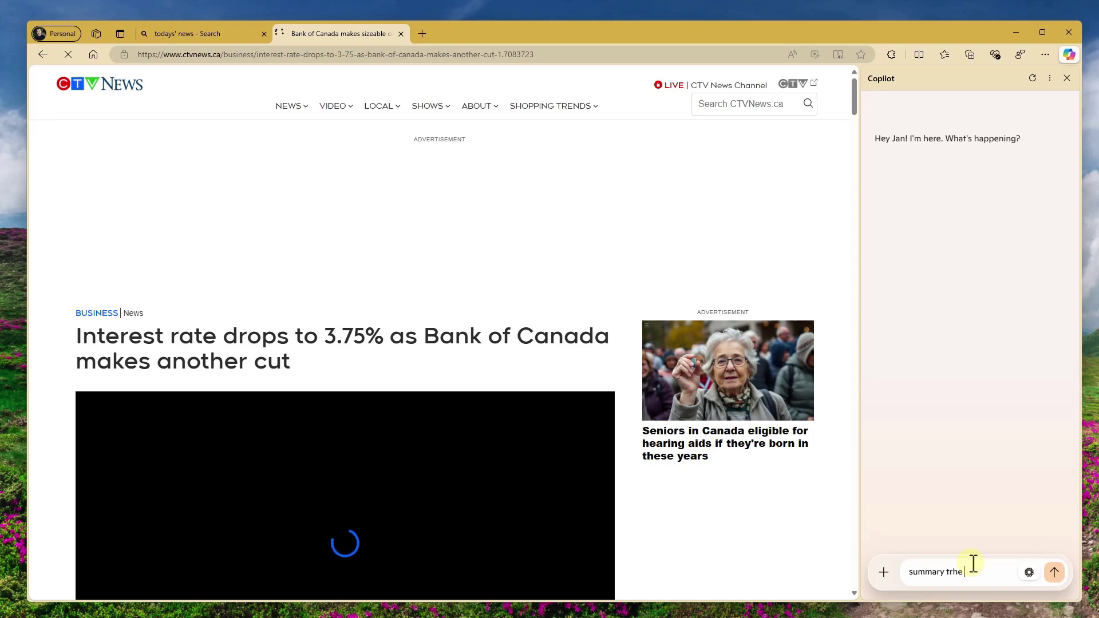
{"action": "key", "text": "BackSpace"}
{"action": "key", "text": "BackSpace"}
{"action": "key", "text": "BackSpace"}
{"action": "key", "text": "BackSpace"}
{"action": "key", "text": "BackSpace"}
{"action": "type", "text": "news I have opened"}
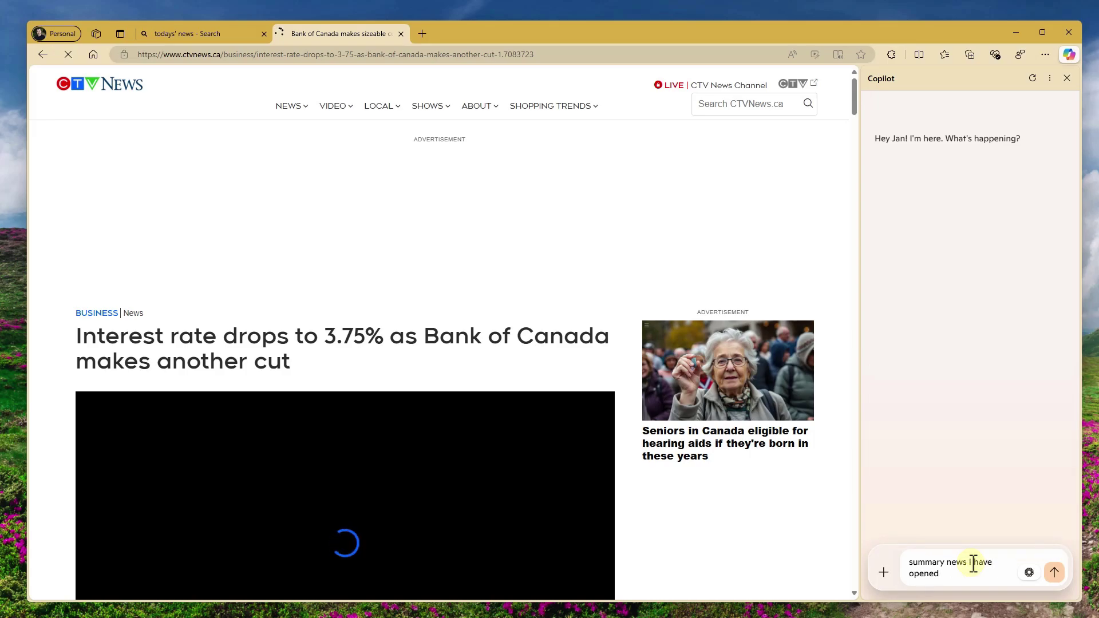
{"action": "type", "text": " as tab"}
{"action": "key", "text": "Return"}
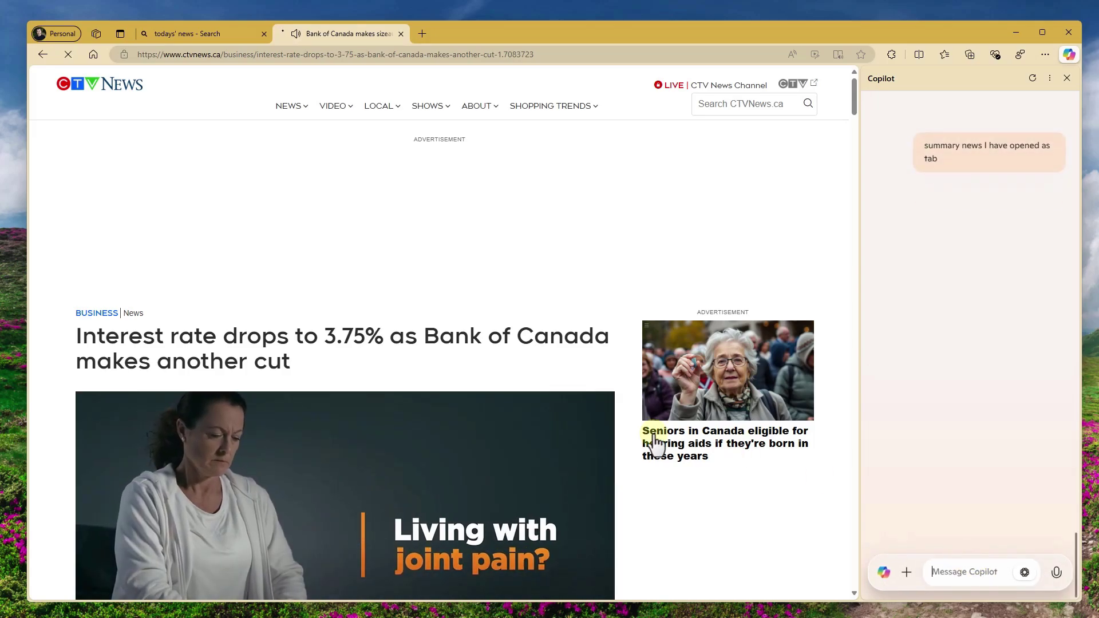
{"action": "scroll", "coordinate": [521, 514], "scroll_direction": "down", "scroll_amount": 2}
{"action": "left_click", "coordinate": [118, 555]}
{"action": "scroll", "coordinate": [373, 341], "scroll_direction": "up", "scroll_amount": 2}
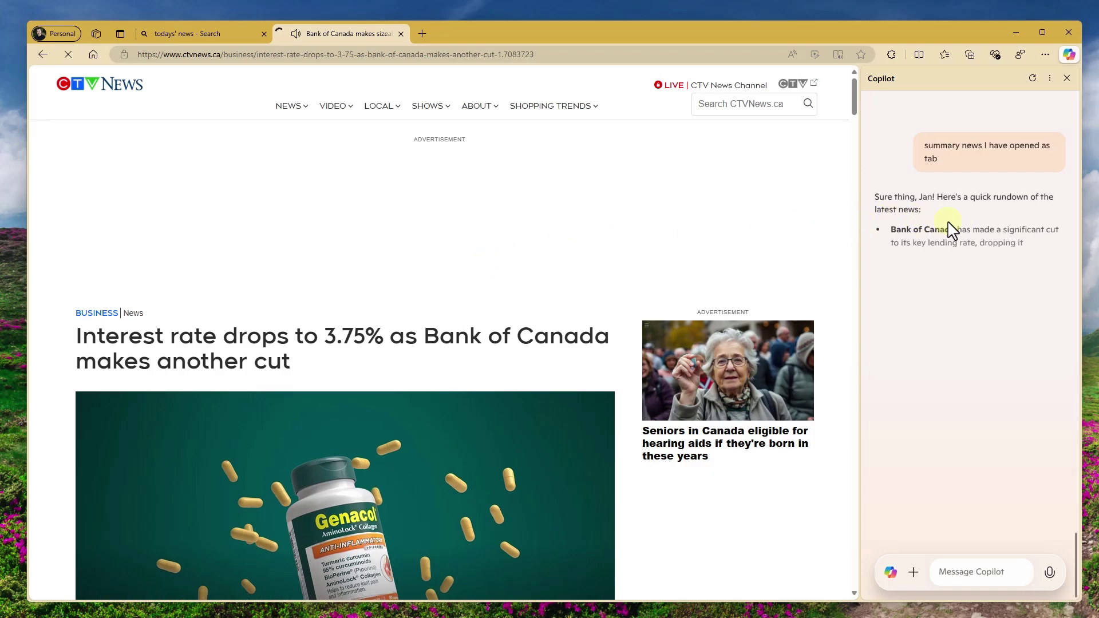
Examine Copilot's news summary against the open CTV News article and look back through the earlier conversation.
{"action": "scroll", "coordinate": [430, 408], "scroll_direction": "down", "scroll_amount": 6}
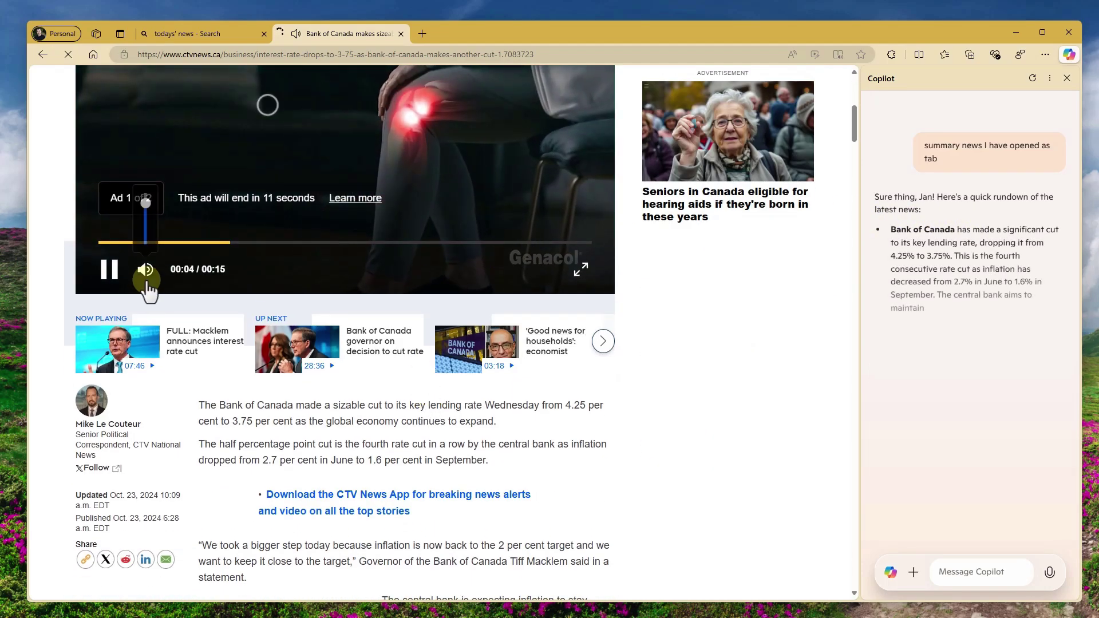
{"action": "scroll", "coordinate": [840, 395], "scroll_direction": "up", "scroll_amount": 6}
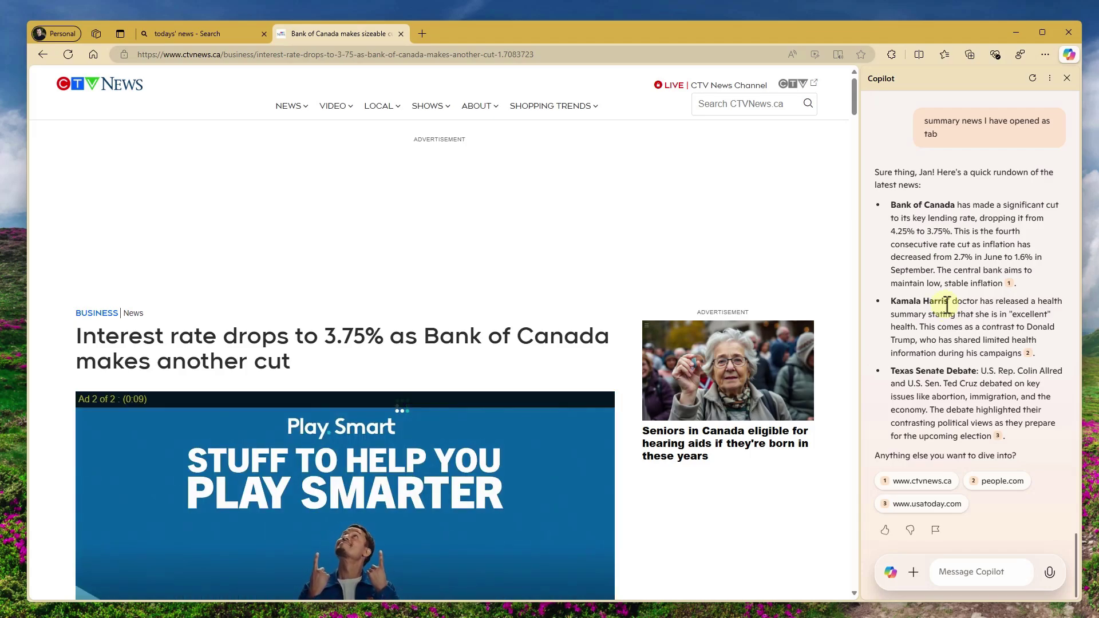
{"action": "scroll", "coordinate": [947, 300], "scroll_direction": "up", "scroll_amount": 15}
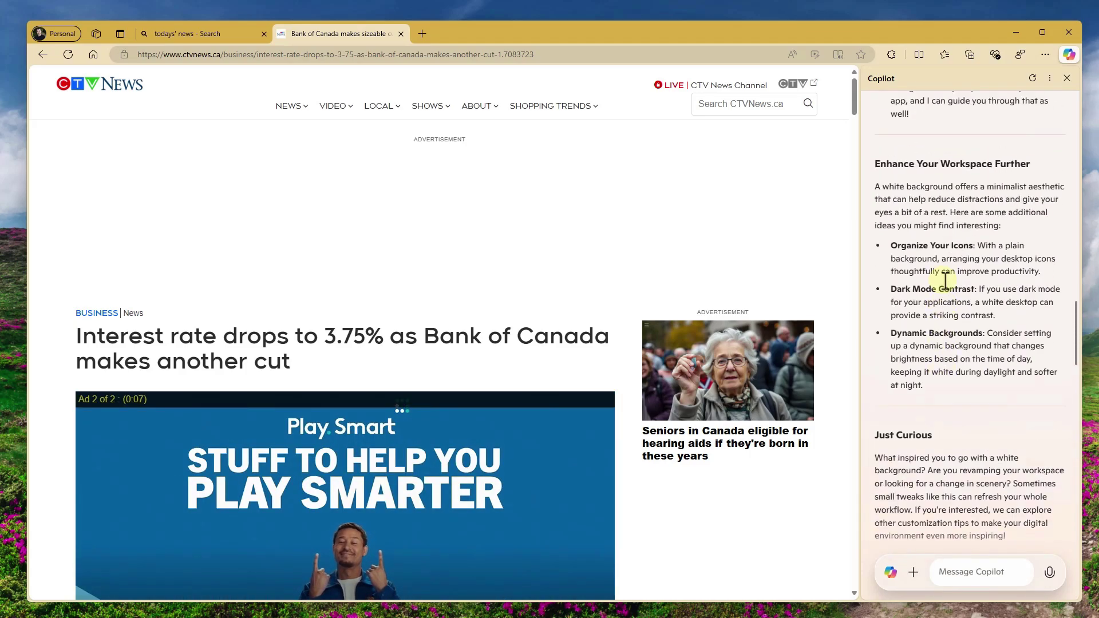
{"action": "scroll", "coordinate": [946, 294], "scroll_direction": "down", "scroll_amount": 15}
{"action": "scroll", "coordinate": [630, 229], "scroll_direction": "down", "scroll_amount": 6}
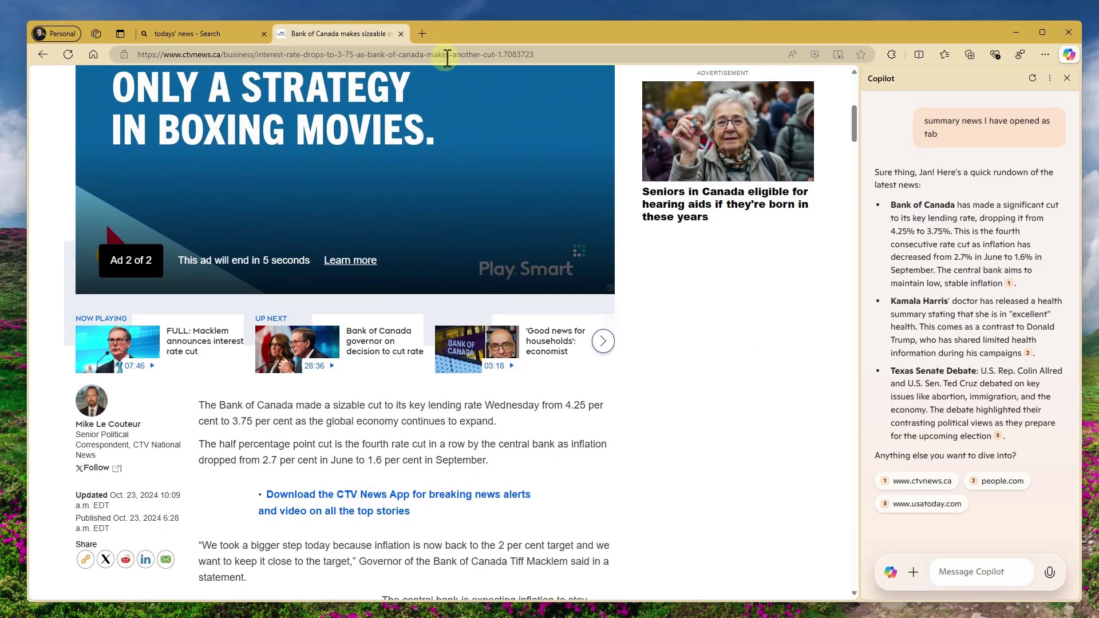
Search the web for "youtube" in the tab holding the news article.
{"action": "left_click", "coordinate": [447, 55]}
{"action": "type", "text": "t"}
{"action": "key", "text": "BackSpace"}
{"action": "key", "text": "BackSpace"}
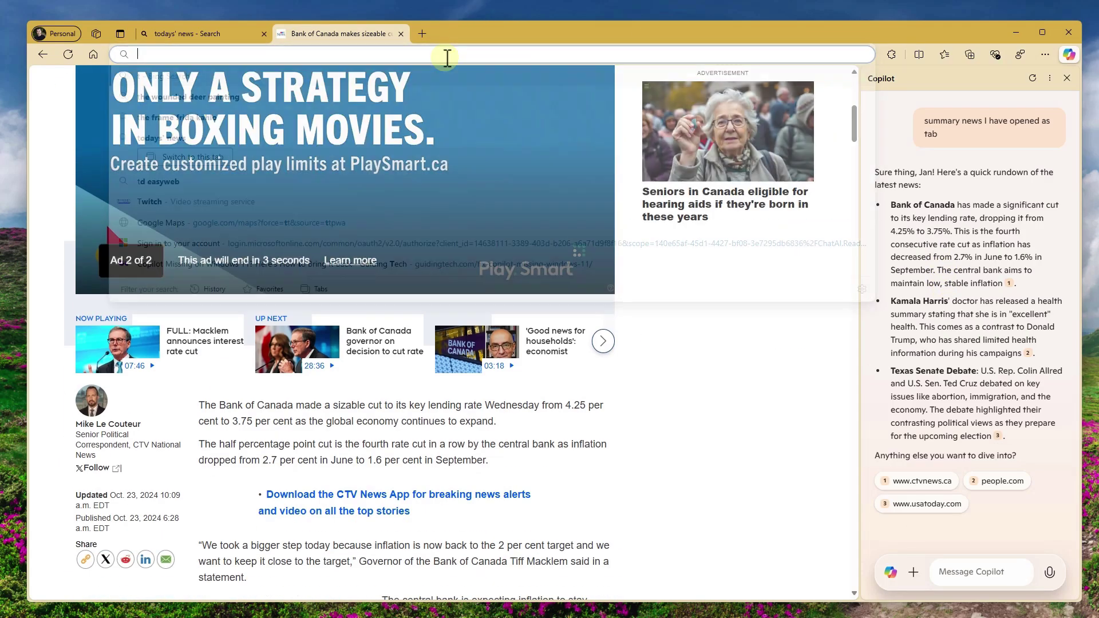
{"action": "type", "text": "you"}
{"action": "key", "text": "BackSpace"}
{"action": "key", "text": "BackSpace"}
{"action": "type", "text": "t"}
{"action": "key", "text": "BackSpace"}
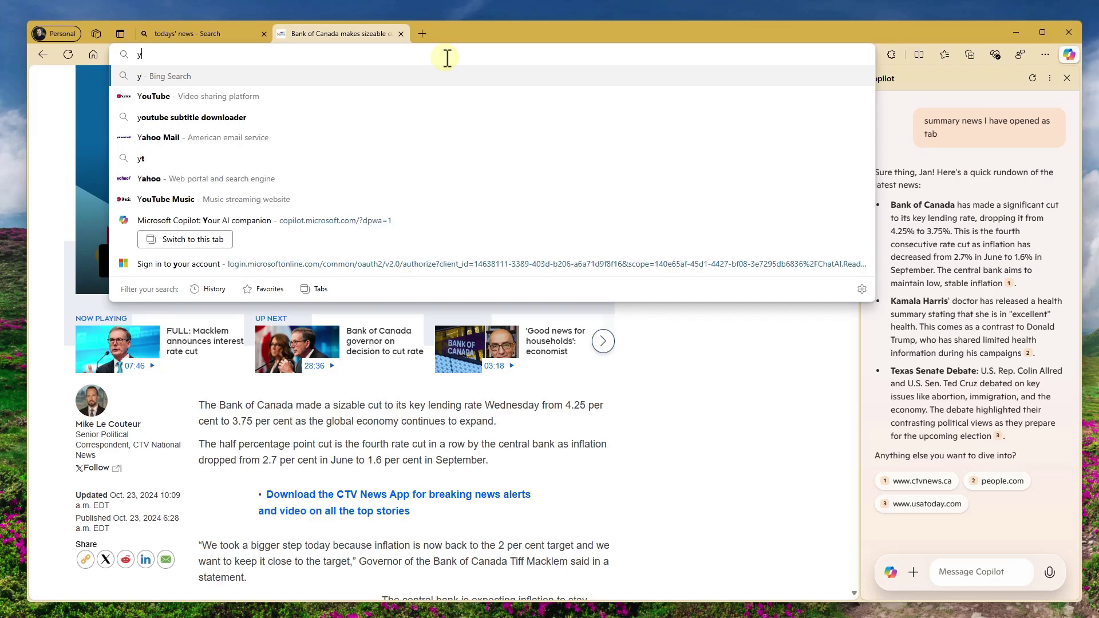
{"action": "type", "text": "io"}
{"action": "key", "text": "BackSpace"}
{"action": "key", "text": "BackSpace"}
{"action": "type", "text": "t"}
{"action": "key", "text": "BackSpace"}
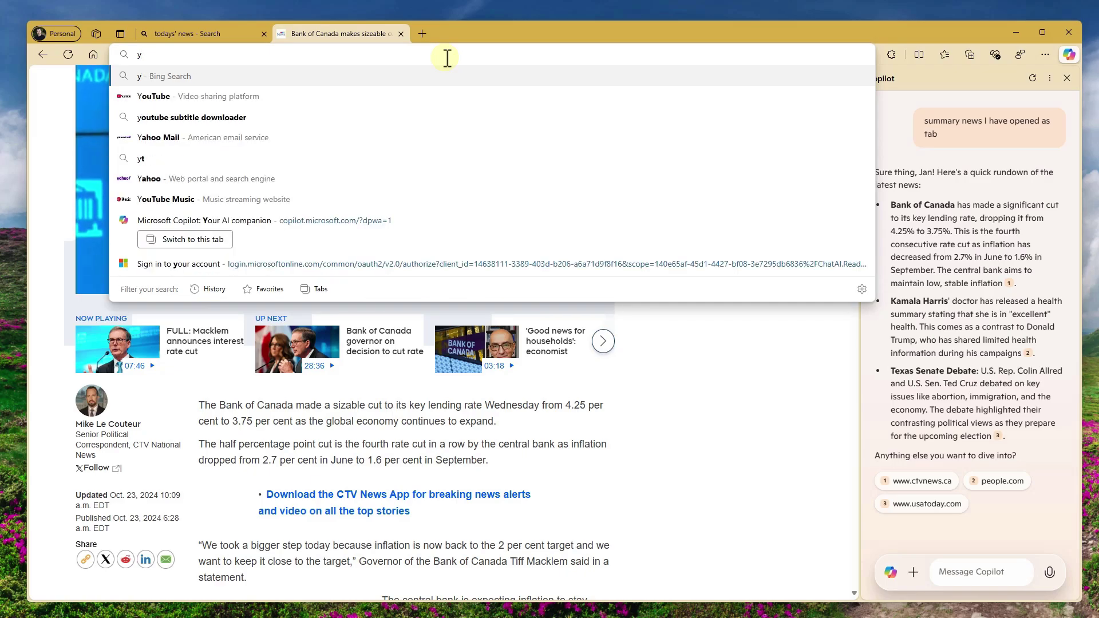
{"action": "key", "text": "Down"}
{"action": "key", "text": "Return"}
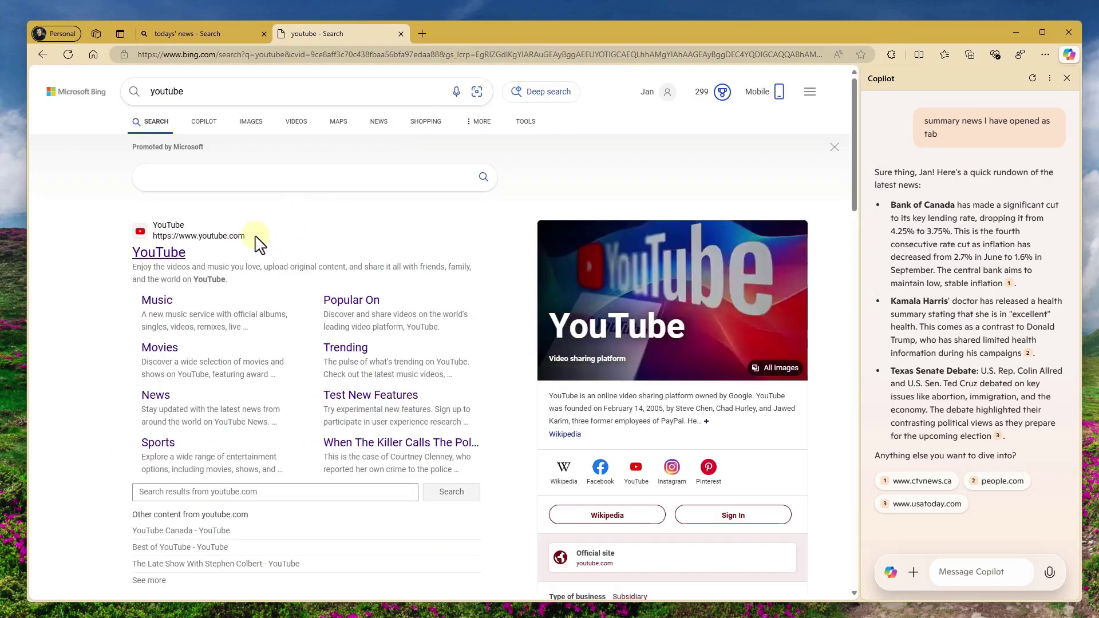
Open the YouTube site from the search results and close the two search tabs.
{"action": "left_click", "coordinate": [166, 250]}
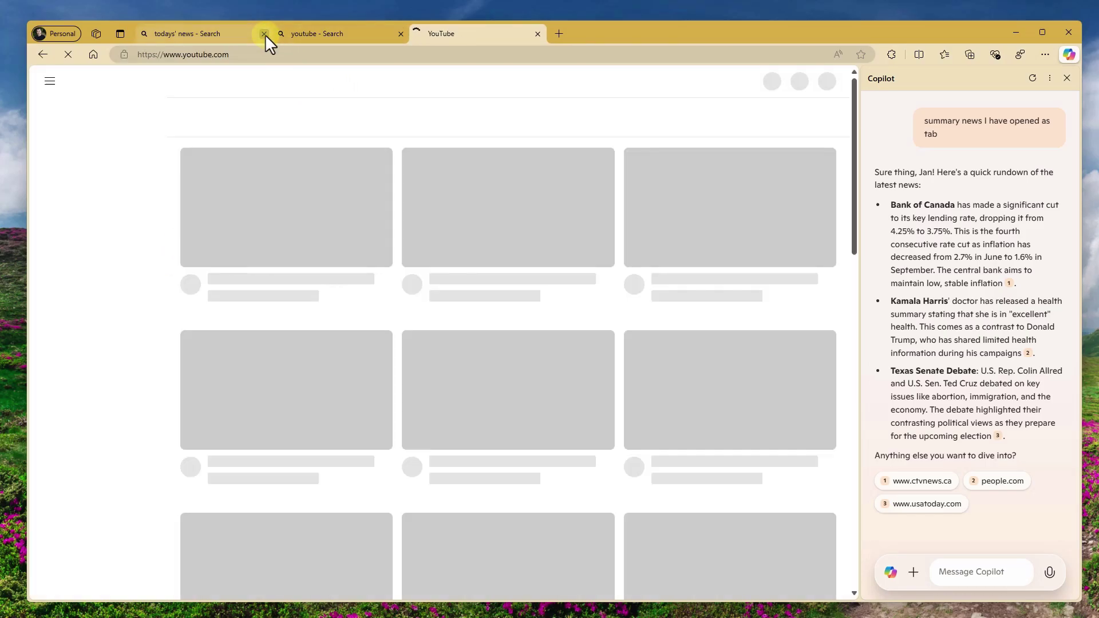
{"action": "left_click", "coordinate": [266, 34]}
{"action": "left_click", "coordinate": [266, 34]}
Search YouTube for the creator's full name and open the video "I Tested Copilot Pro and ChatGPT 4 for Voice Demos and Found the BEST!".
{"action": "left_click", "coordinate": [322, 81]}
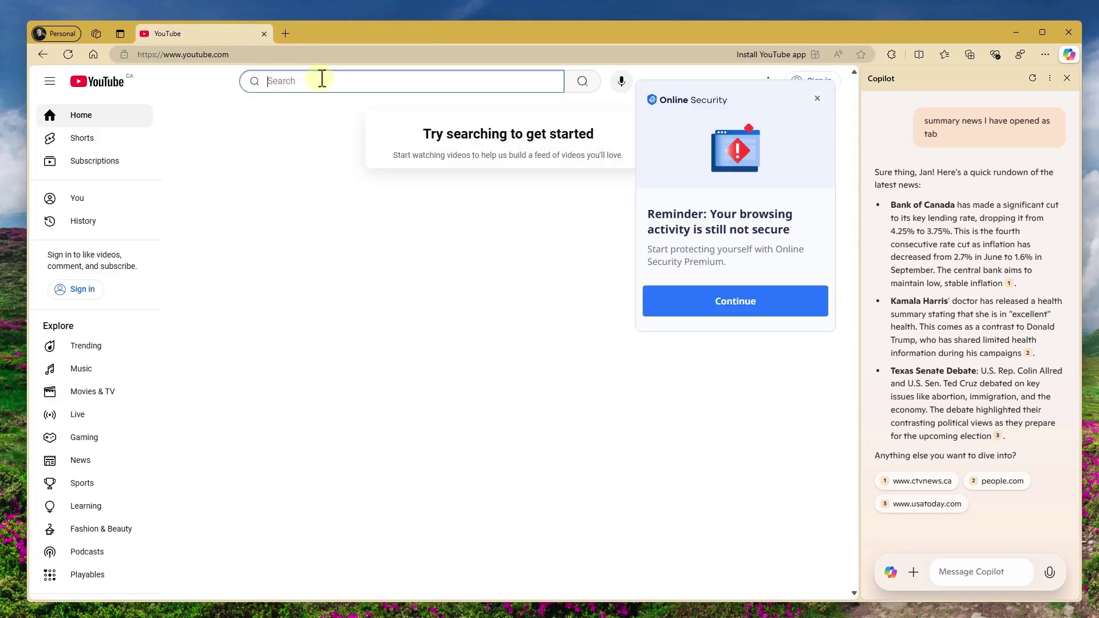
{"action": "type", "text": "h"}
{"action": "key", "text": "BackSpace"}
{"action": "type", "text": "jan ekhteyari"}
{"action": "key", "text": "Return"}
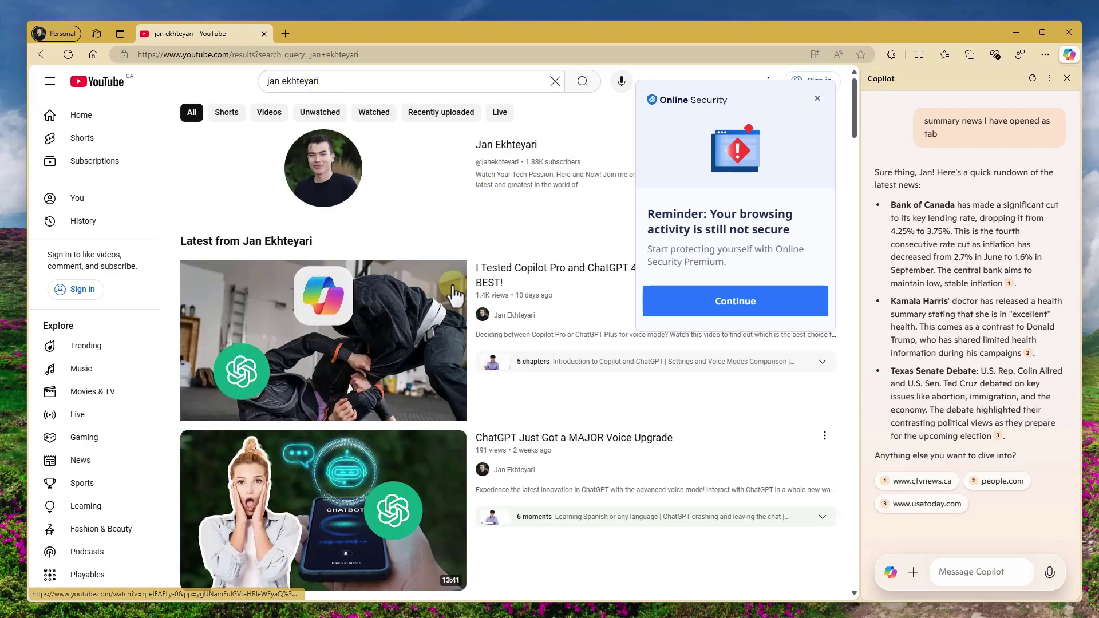
{"action": "left_click", "coordinate": [818, 100]}
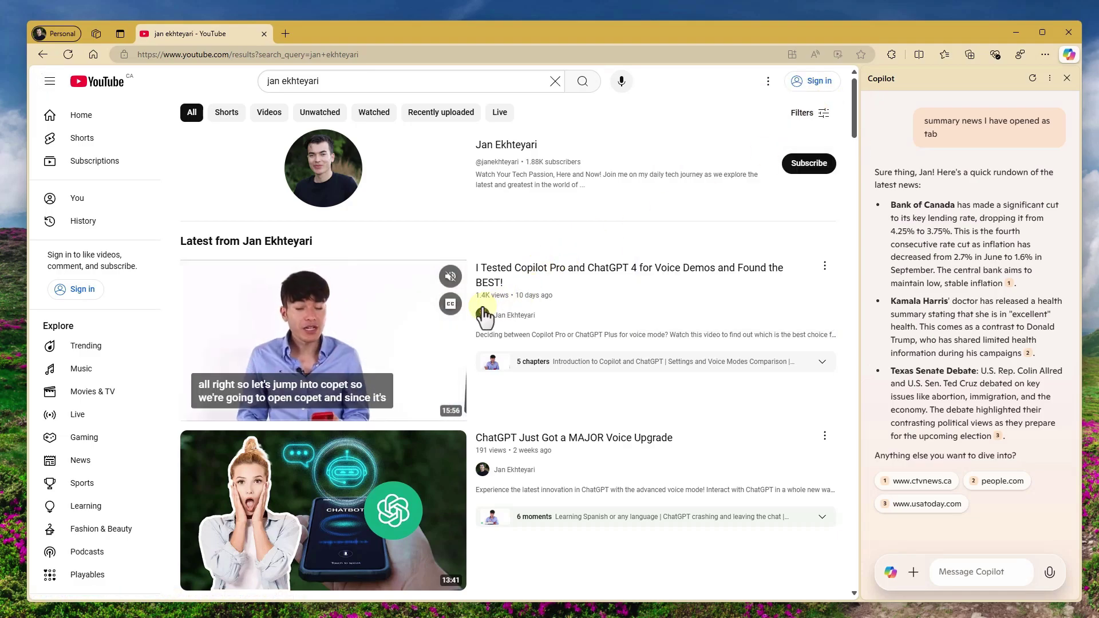
{"action": "left_click", "coordinate": [419, 312]}
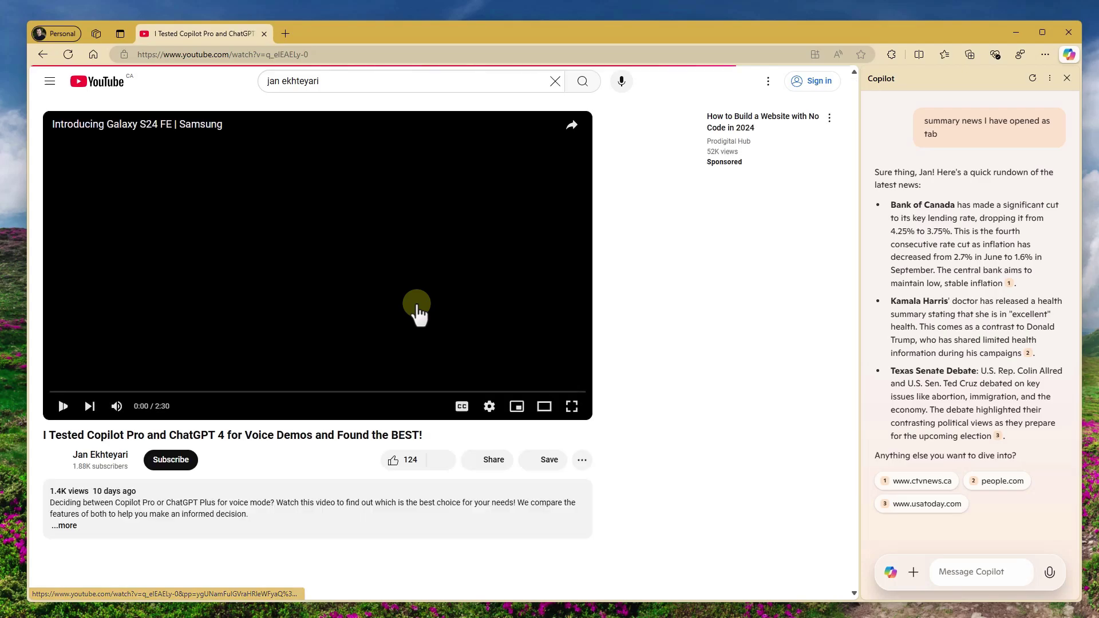
Send Copilot the prompt "summarize the video I have opened as tab", skip the ad, and compare the answer with the video page.
{"action": "left_click", "coordinate": [982, 575]}
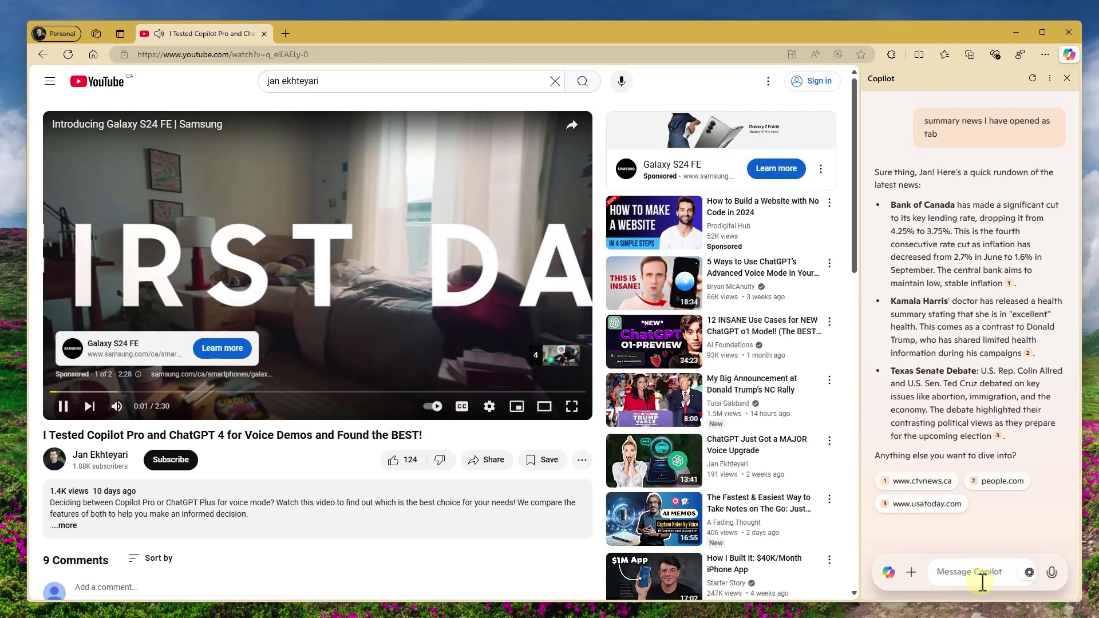
{"action": "type", "text": "summarize the video"}
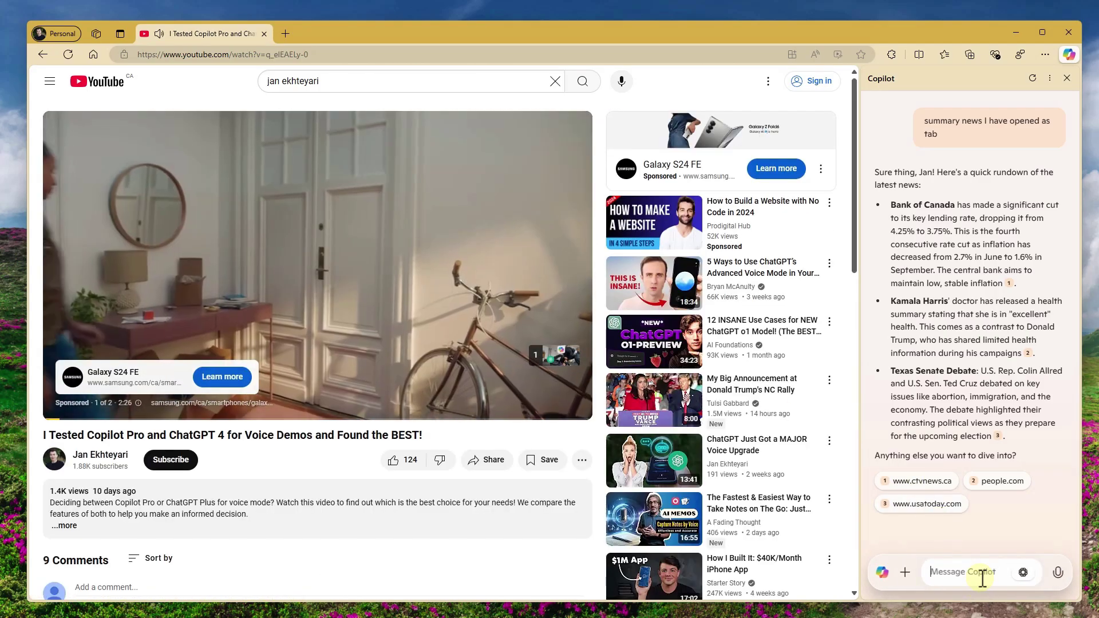
{"action": "type", "text": " I have opened as tab"}
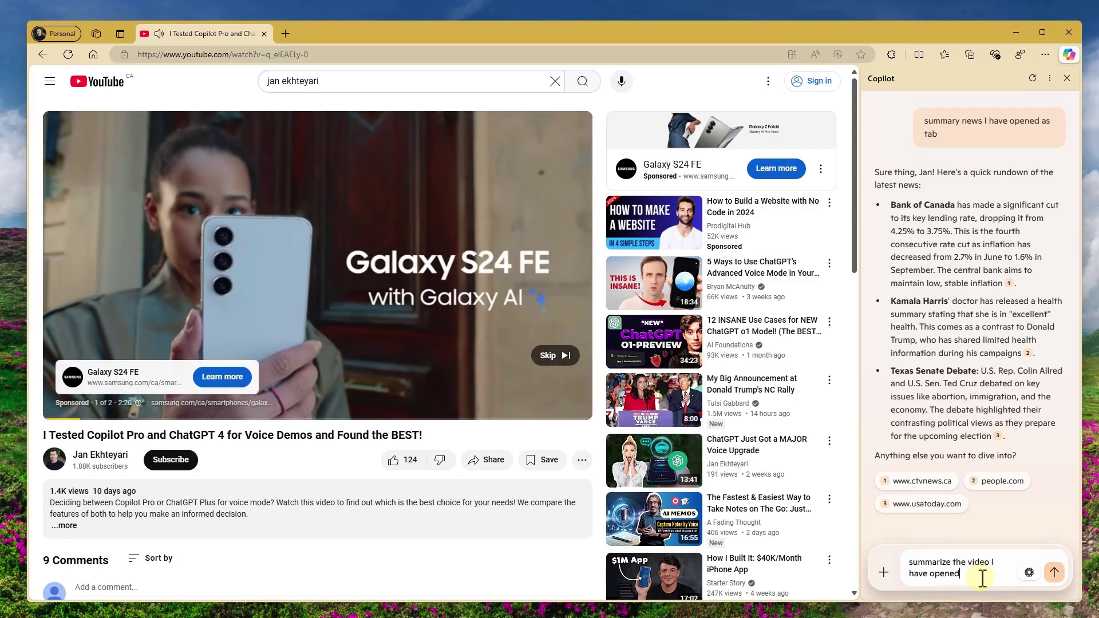
{"action": "key", "text": "Return"}
{"action": "left_click", "coordinate": [545, 358]}
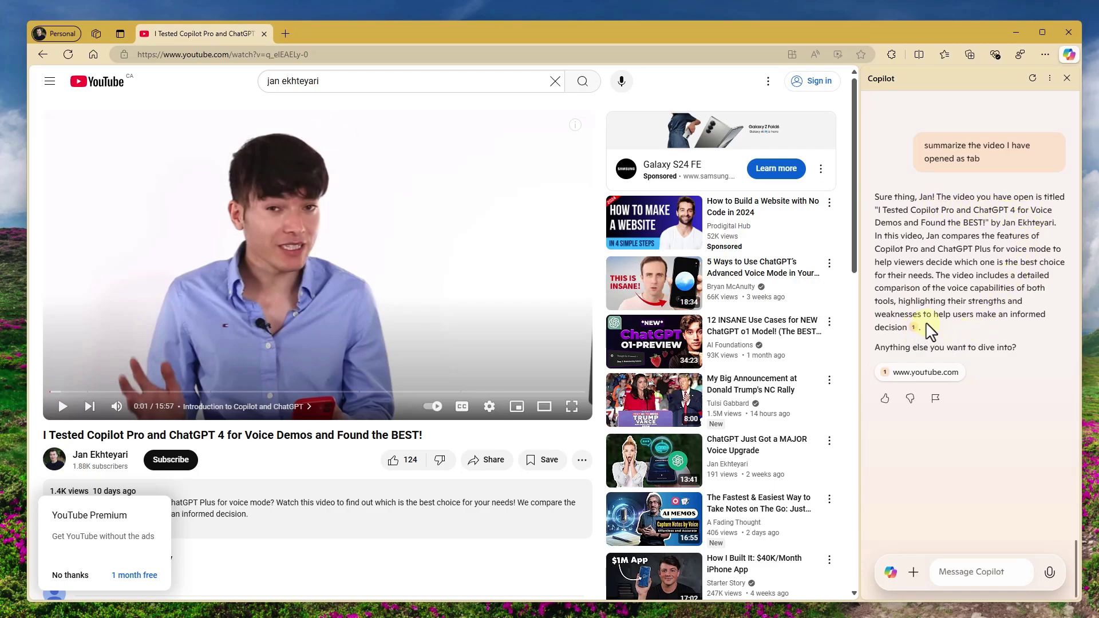
{"action": "left_click", "coordinate": [944, 570]}
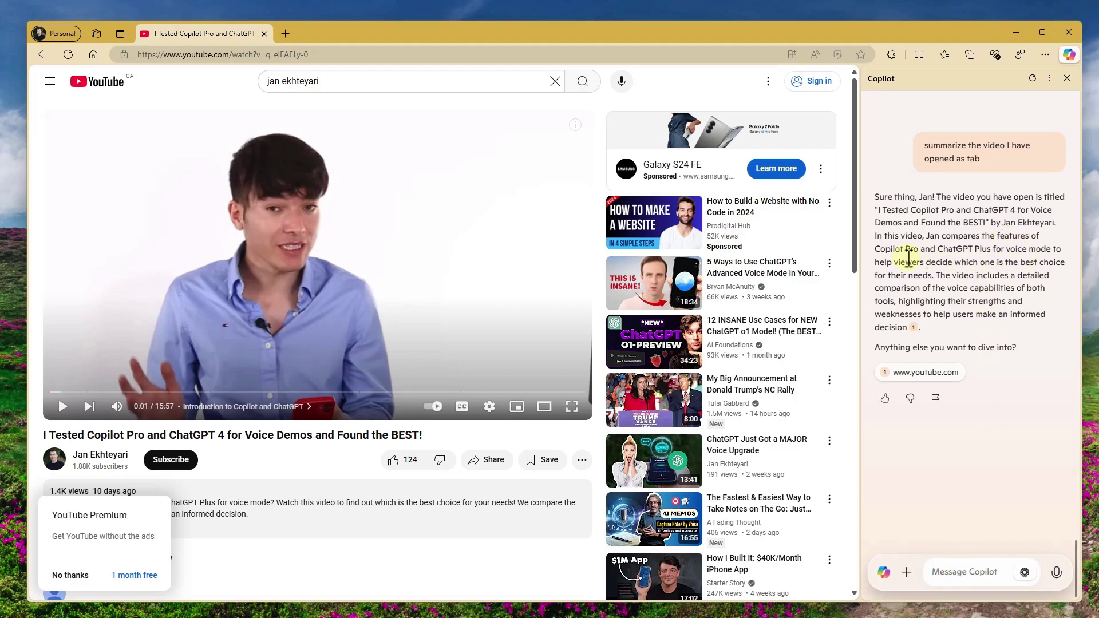
{"action": "scroll", "coordinate": [318, 400], "scroll_direction": "down", "scroll_amount": 4}
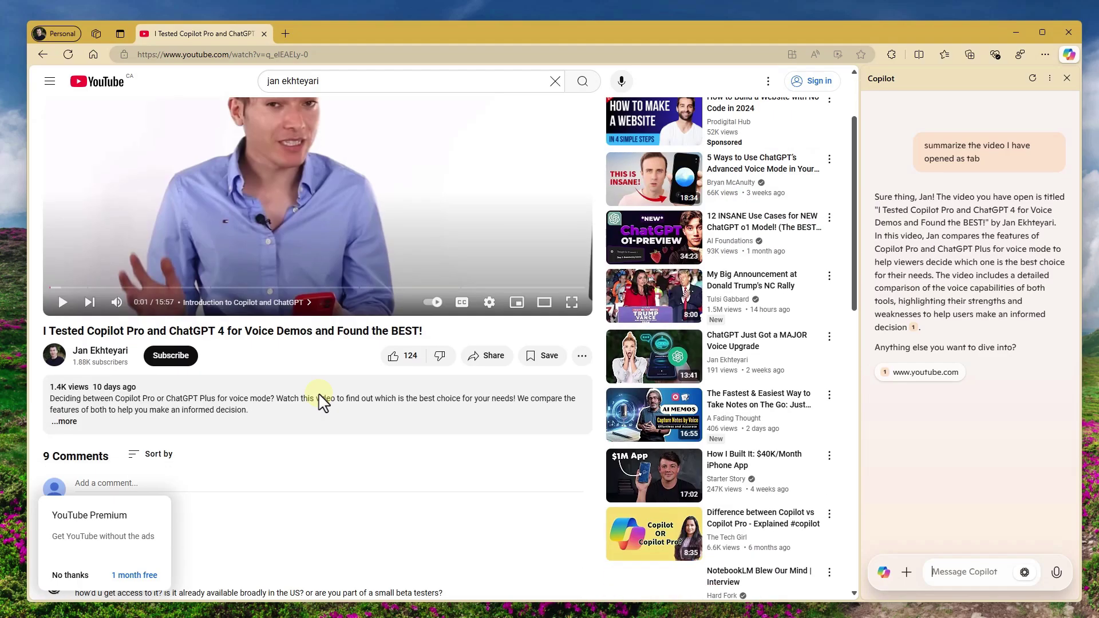
{"action": "scroll", "coordinate": [359, 295], "scroll_direction": "up", "scroll_amount": 4}
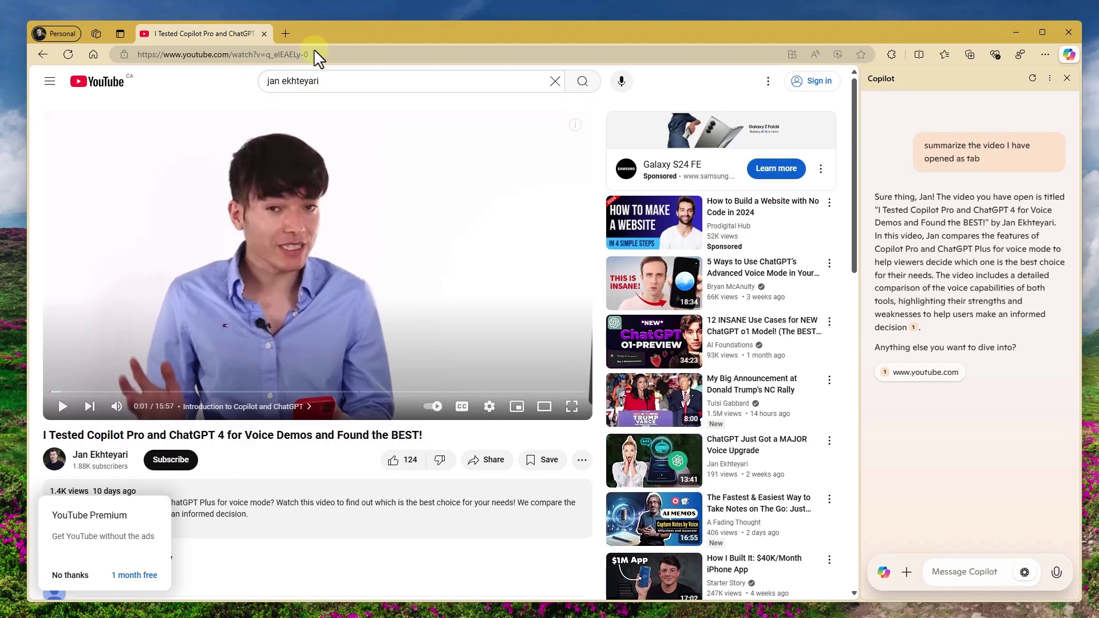
Refresh Copilot, review its Edge settings for showing Copilot and reading context clues on the web, and return to the video.
{"action": "left_click", "coordinate": [1032, 79]}
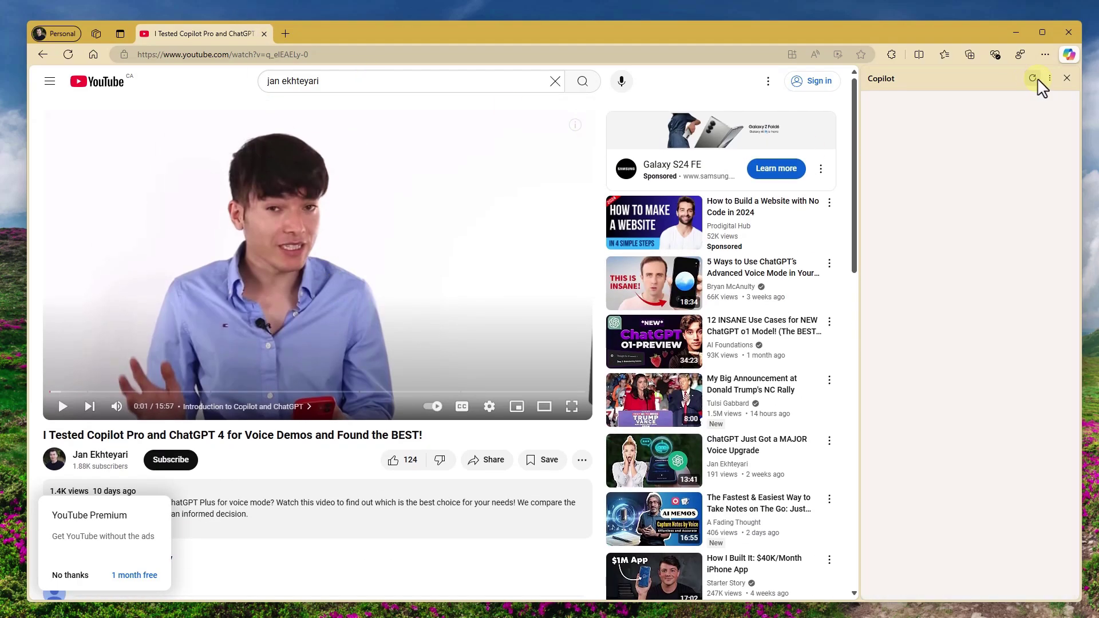
{"action": "left_click", "coordinate": [1049, 78]}
{"action": "left_click", "coordinate": [1017, 96]}
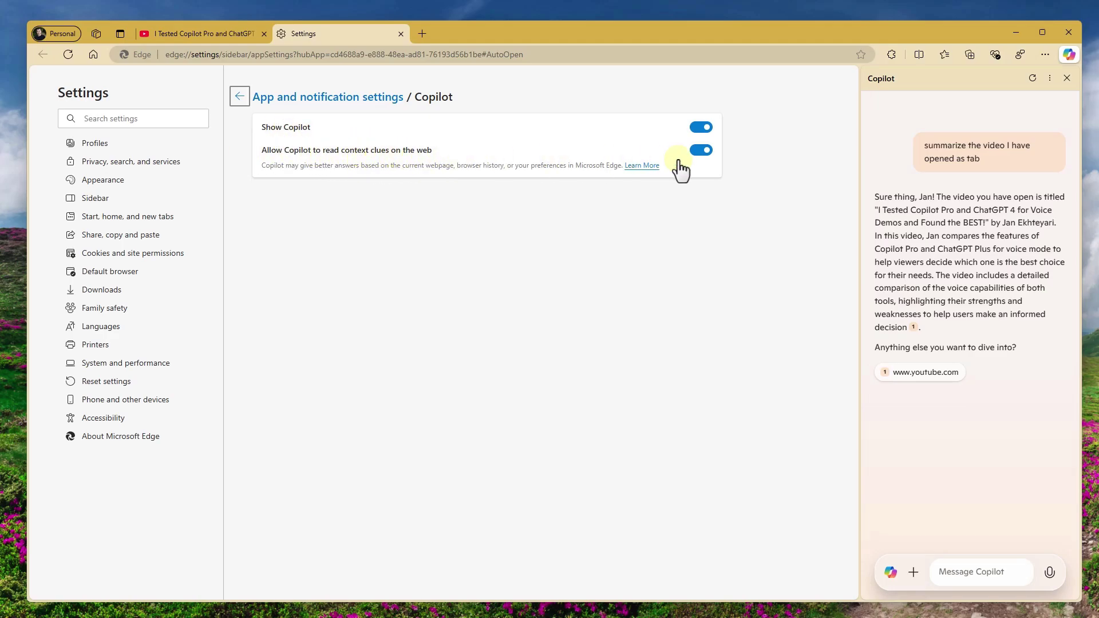
{"action": "left_click", "coordinate": [401, 34]}
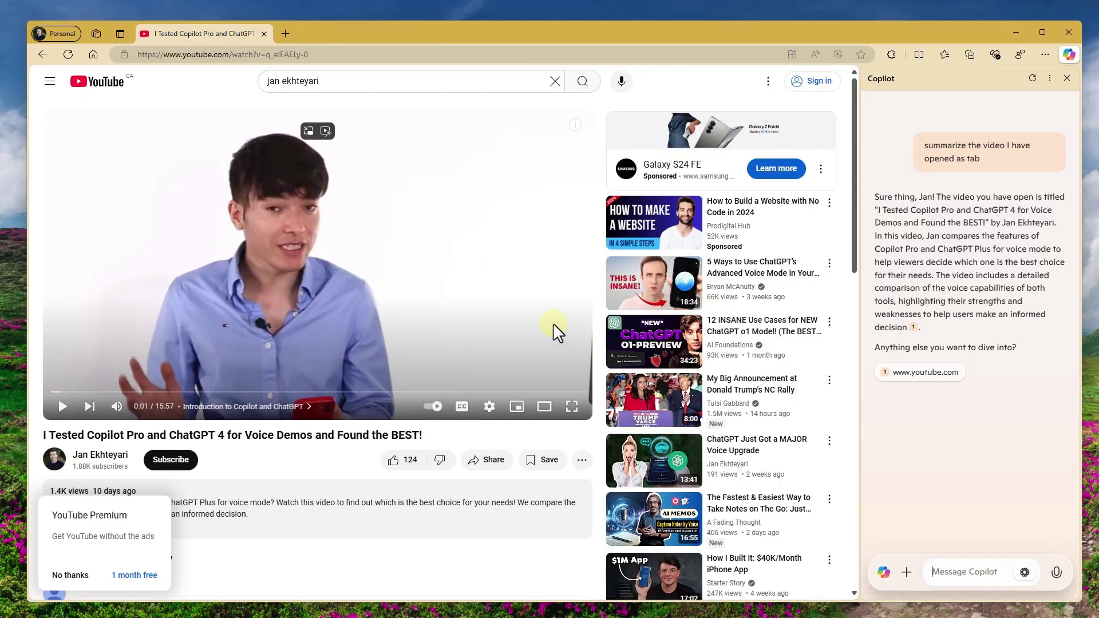
Expand the video's description and examine its timesteps, links and chapters.
{"action": "scroll", "coordinate": [351, 377], "scroll_direction": "down", "scroll_amount": 4}
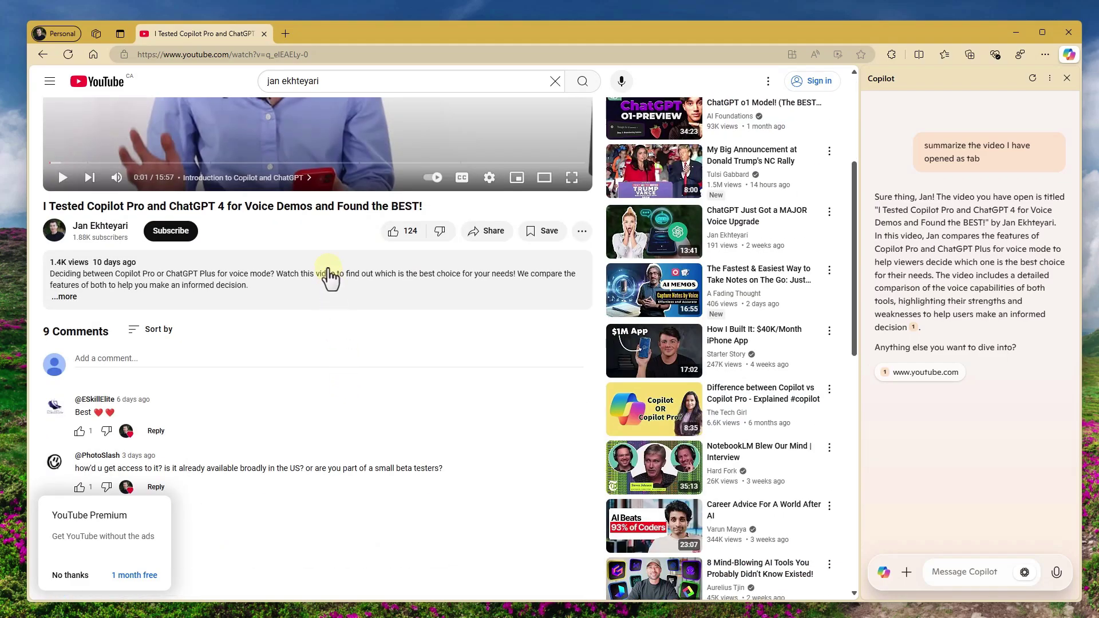
{"action": "scroll", "coordinate": [319, 246], "scroll_direction": "up", "scroll_amount": 3}
{"action": "scroll", "coordinate": [299, 351], "scroll_direction": "down", "scroll_amount": 2}
{"action": "left_click", "coordinate": [301, 349]}
{"action": "scroll", "coordinate": [304, 345], "scroll_direction": "down", "scroll_amount": 3}
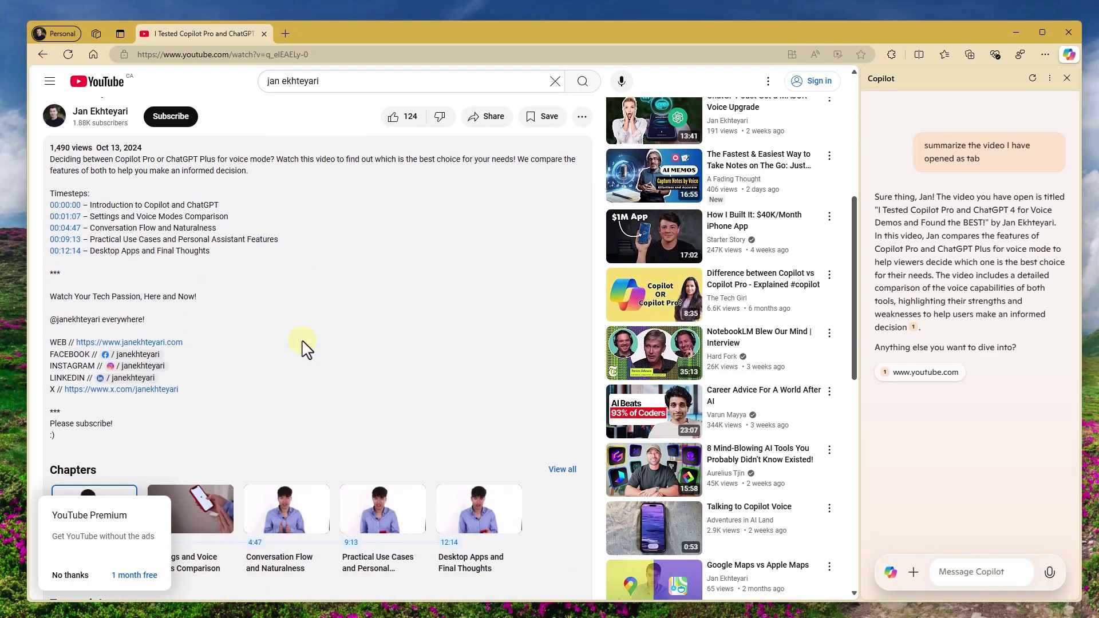
{"action": "scroll", "coordinate": [304, 346], "scroll_direction": "up", "scroll_amount": 6}
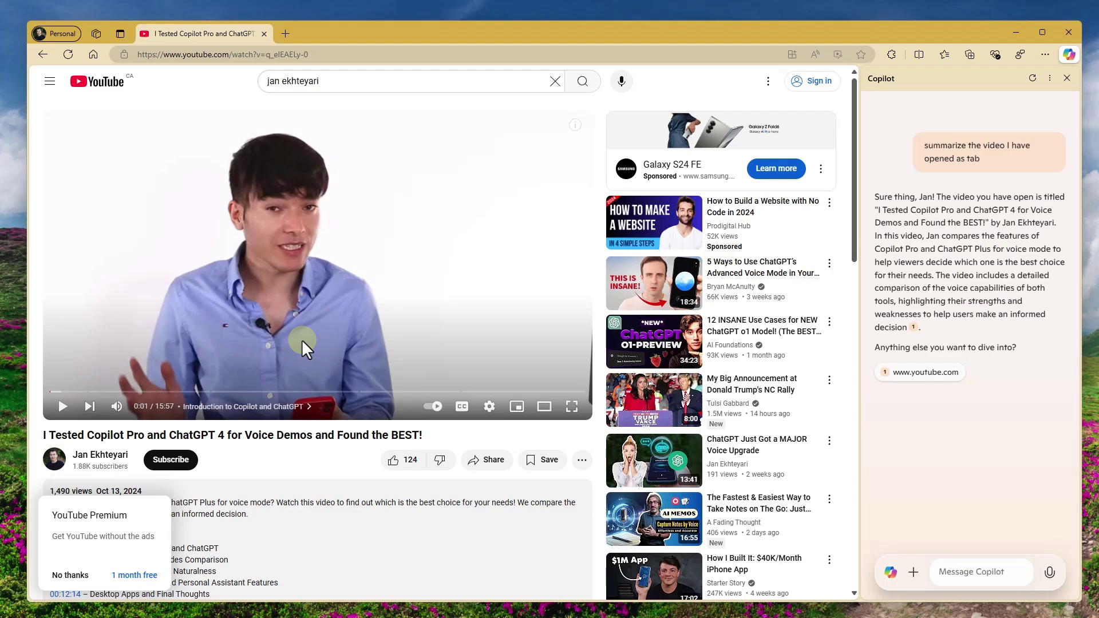
{"action": "mouse_move", "coordinate": [301, 338]}
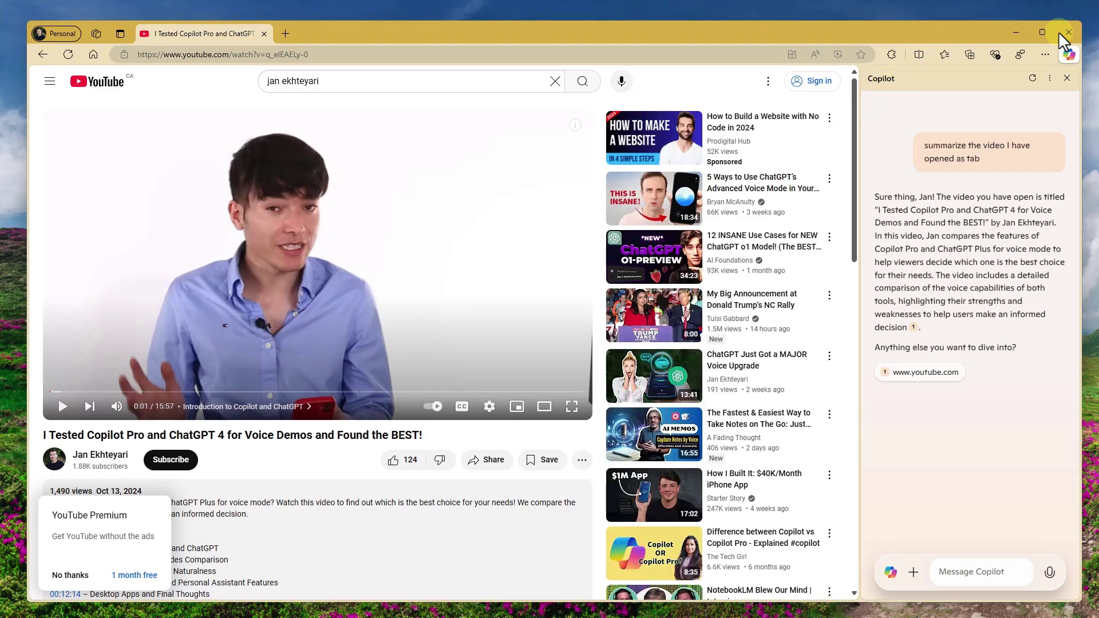
Close Edge and open Microsoft Word with a blank document.
{"action": "left_click", "coordinate": [1059, 33]}
{"action": "key", "text": "super"}
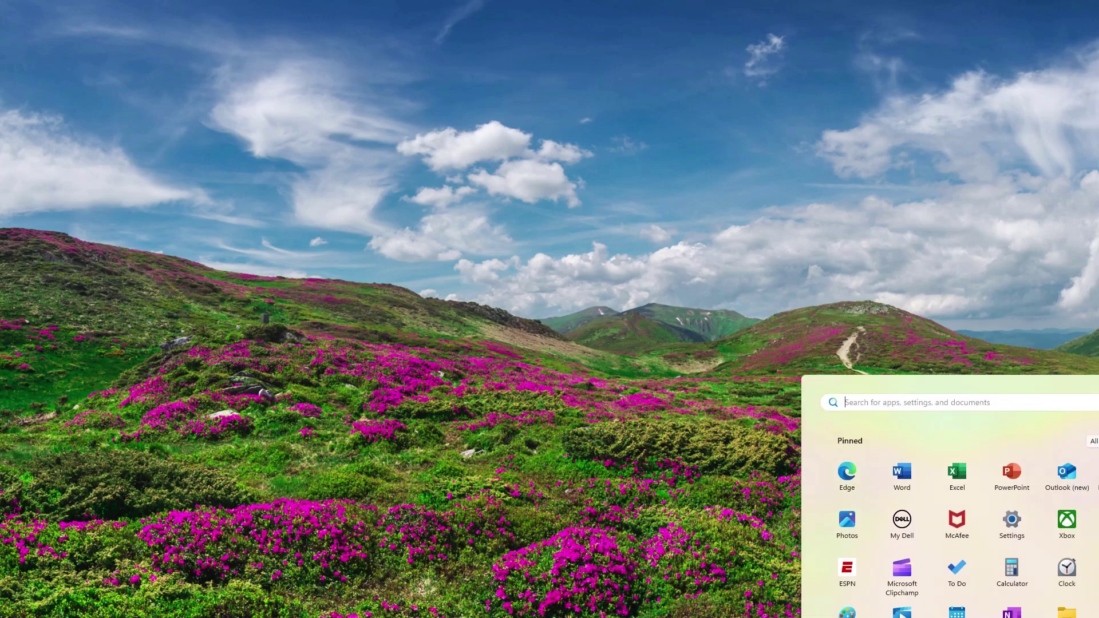
{"action": "type", "text": "whatsApp"}
{"action": "key", "text": "BackSpace"}
{"action": "type", "text": "rd"}
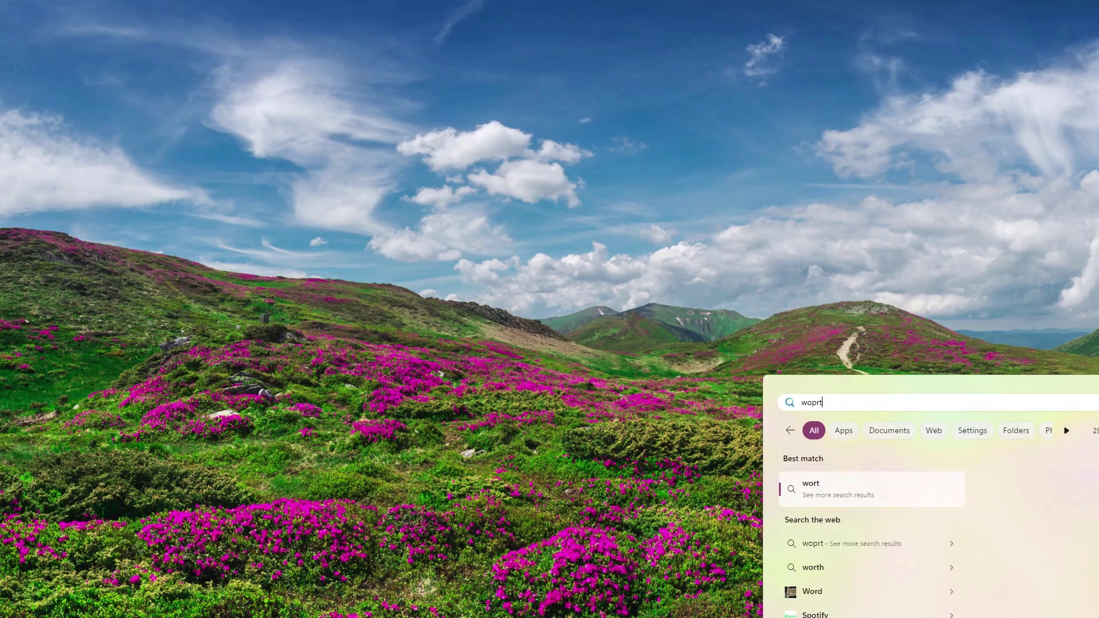
{"action": "key", "text": "Return"}
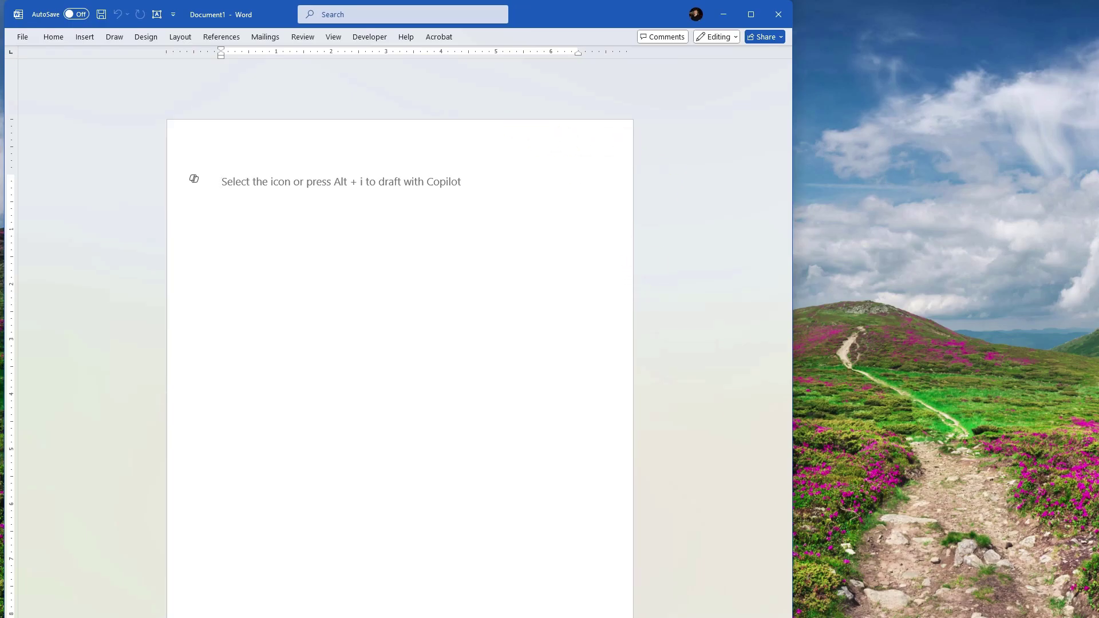
Resize and reposition the Word window so it fills most of the desktop.
{"action": "left_click_drag", "start_coordinate": [793, 562], "coordinate": [993, 561]}
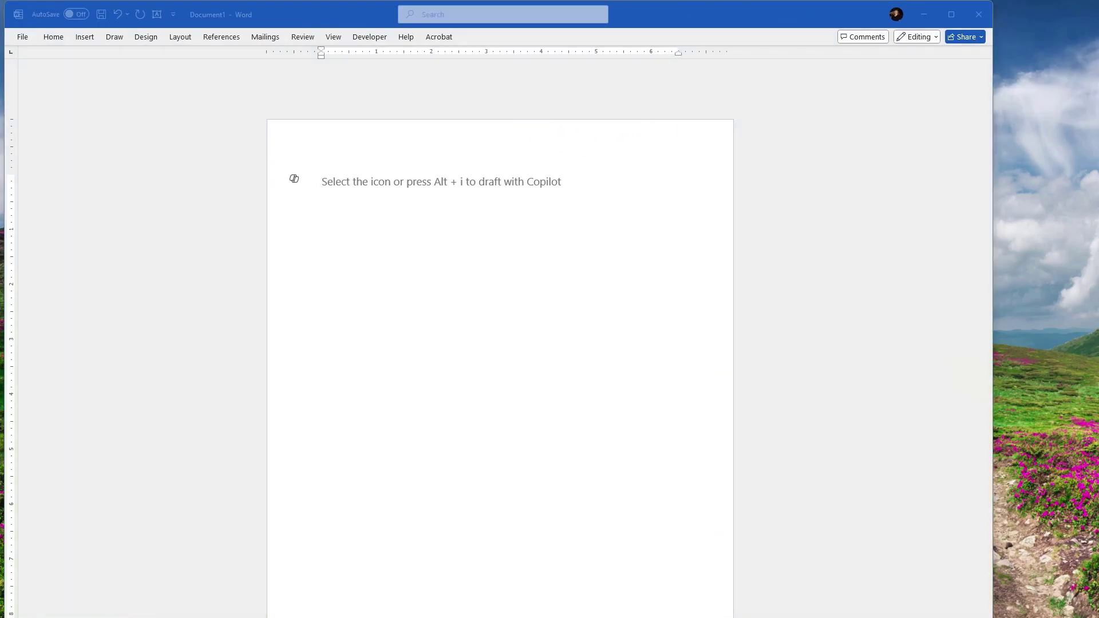
{"action": "left_click_drag", "start_coordinate": [993, 387], "coordinate": [1075, 385]}
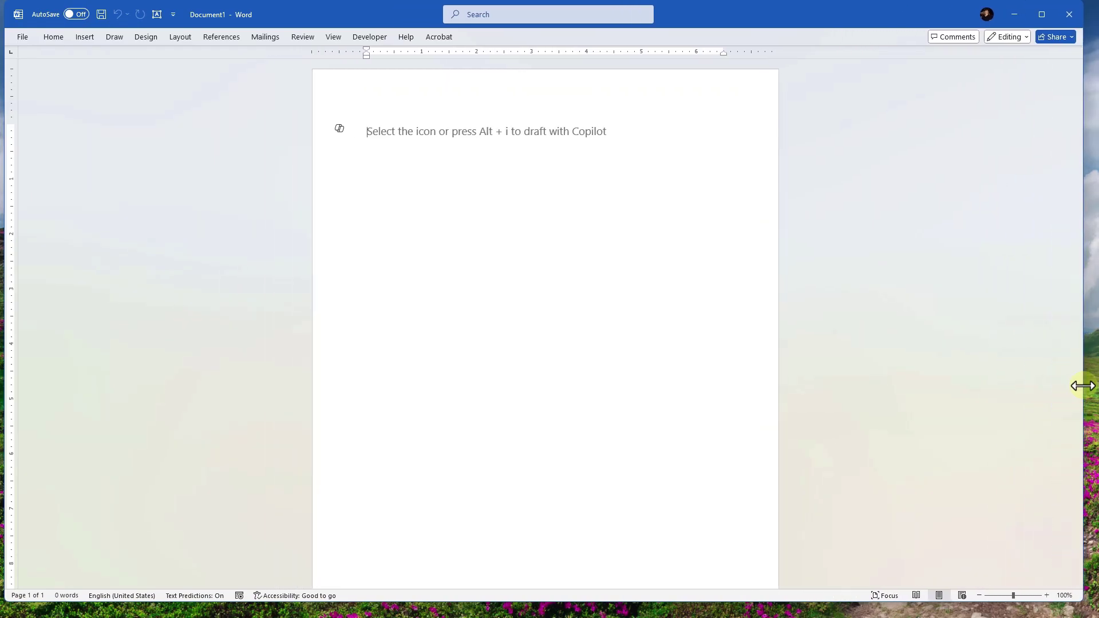
{"action": "left_click_drag", "start_coordinate": [785, 1], "coordinate": [791, 26]}
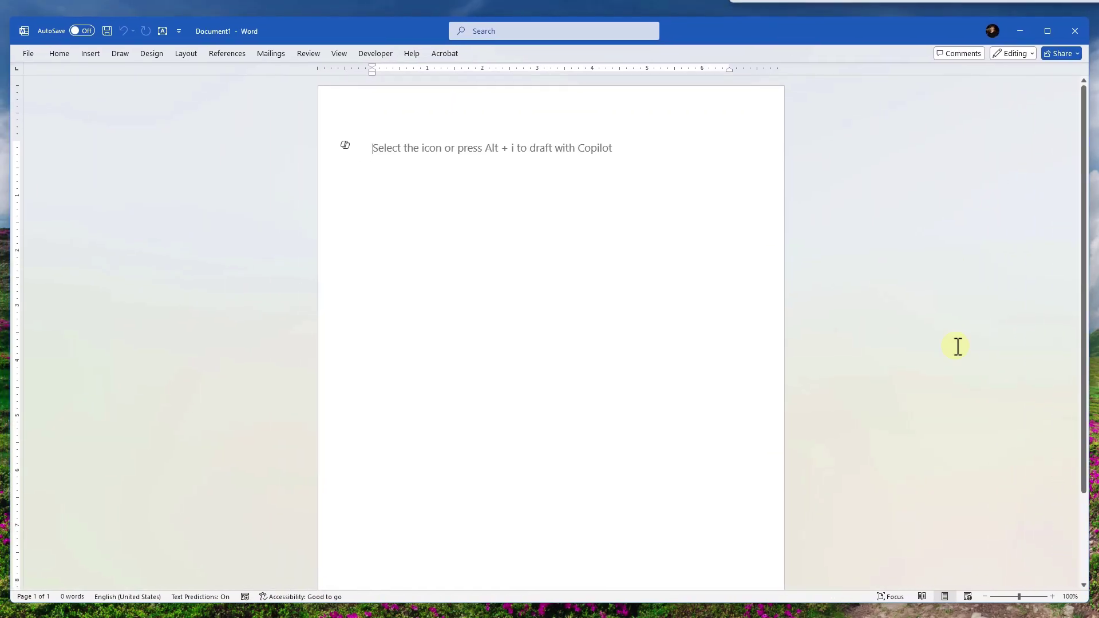
{"action": "left_click_drag", "start_coordinate": [1082, 400], "coordinate": [1072, 401]}
{"action": "left_click_drag", "start_coordinate": [904, 40], "coordinate": [907, 41]}
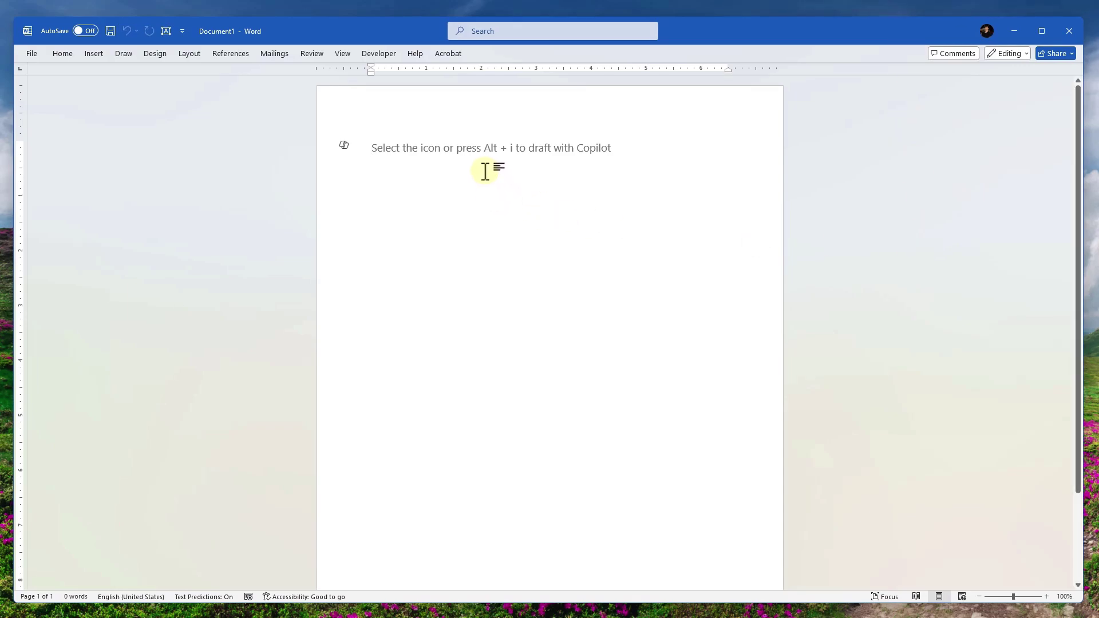
Generate a Copilot draft based on Excel Shortcuts and Tips.docx, asking for an article of five paragraphs max.
{"action": "left_click", "coordinate": [344, 148]}
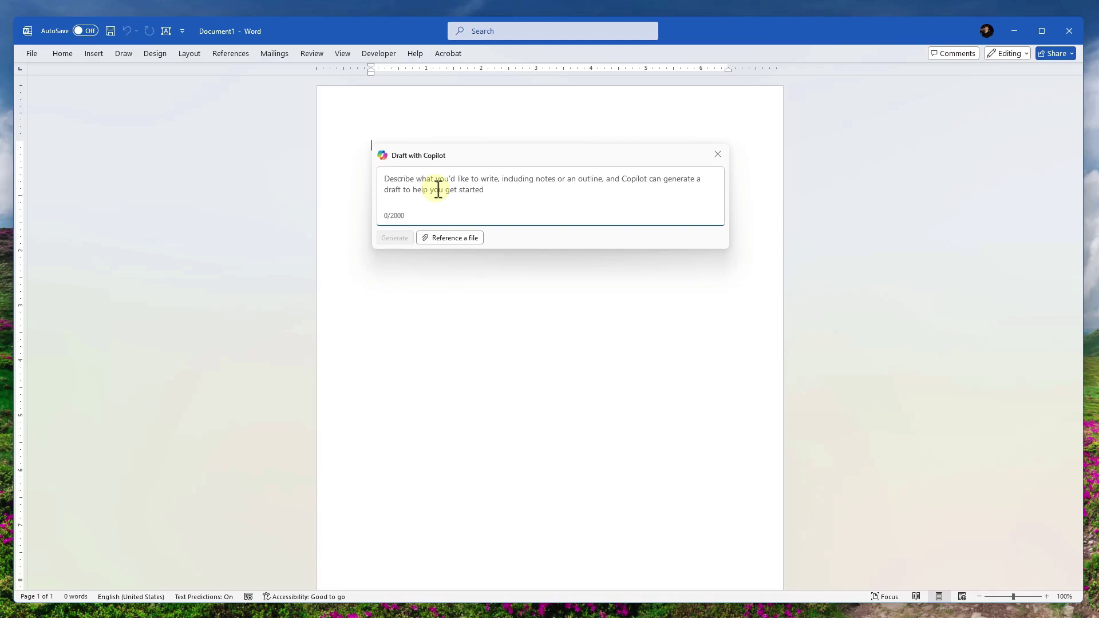
{"action": "left_click", "coordinate": [446, 238]}
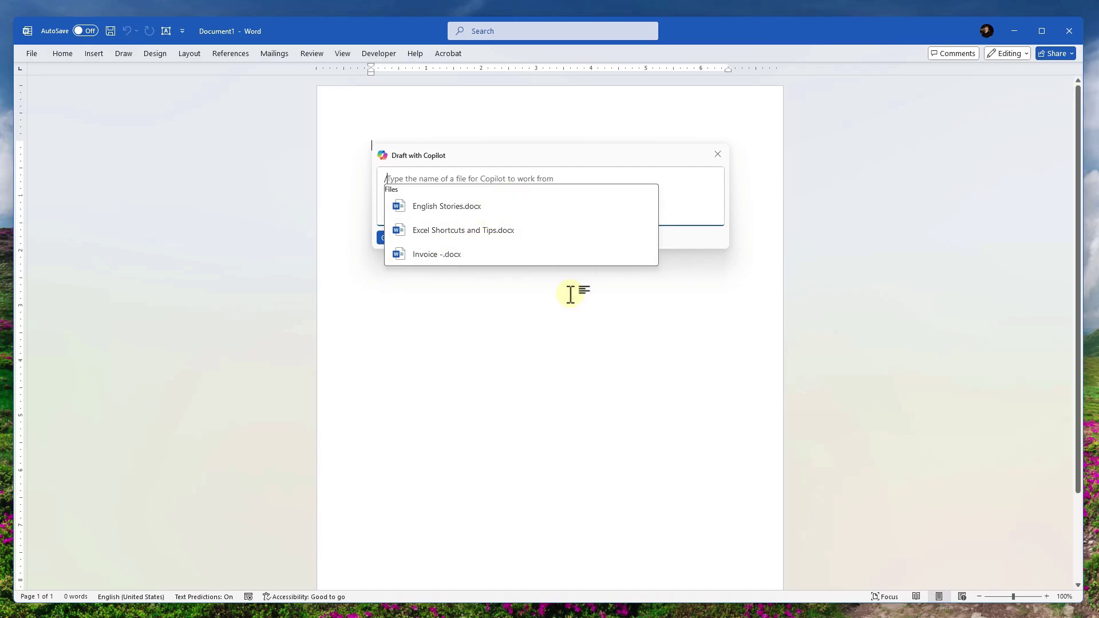
{"action": "key", "text": "BackSpace"}
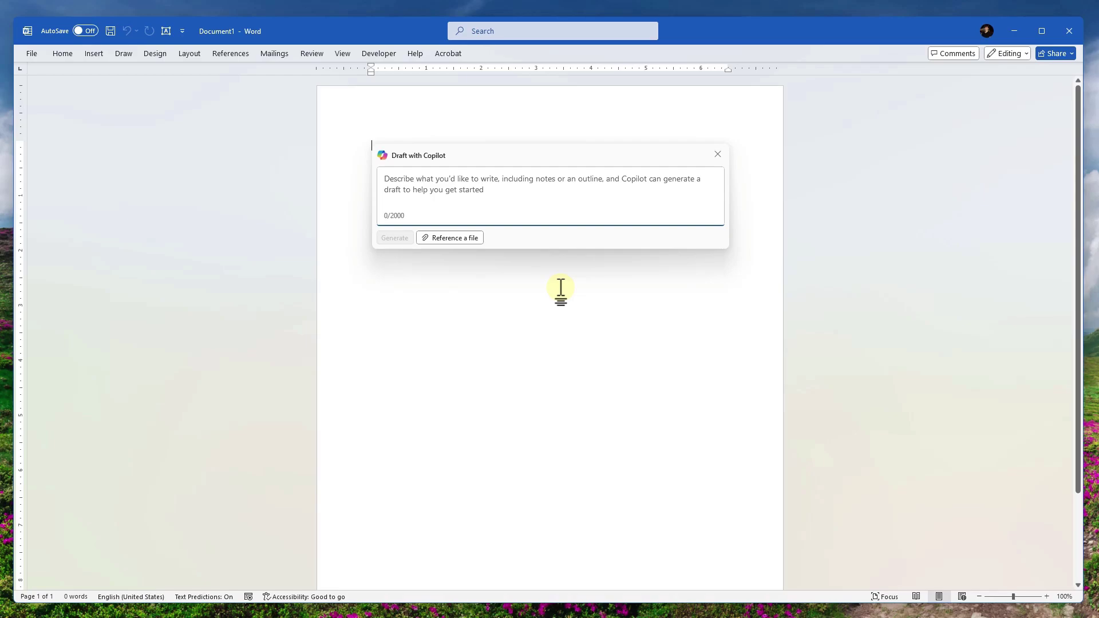
{"action": "left_click", "coordinate": [444, 238]}
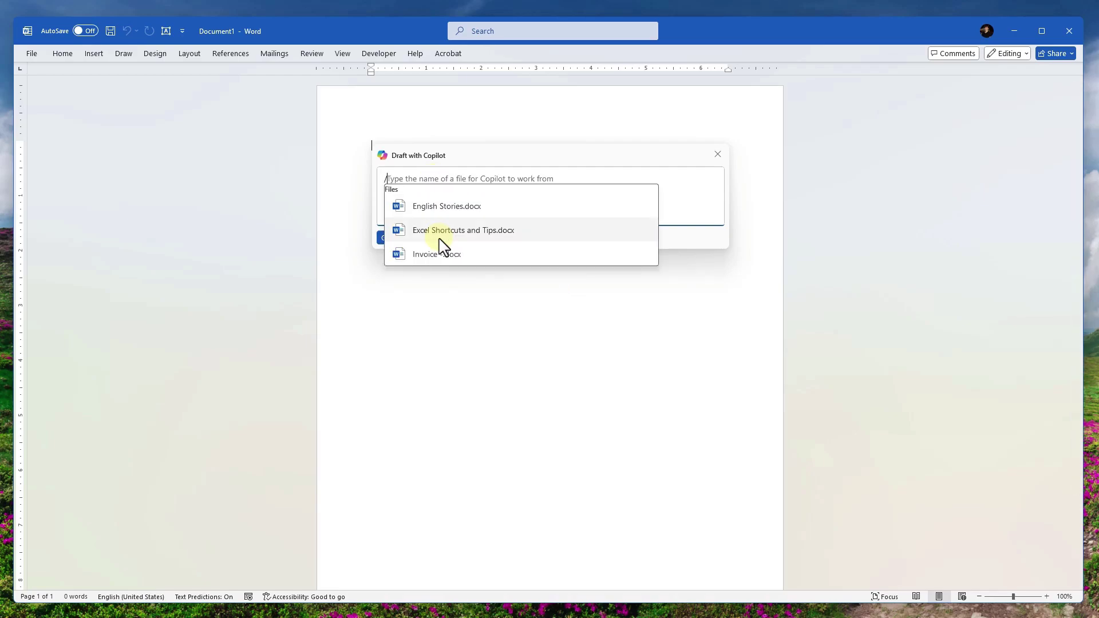
{"action": "left_click", "coordinate": [408, 231]}
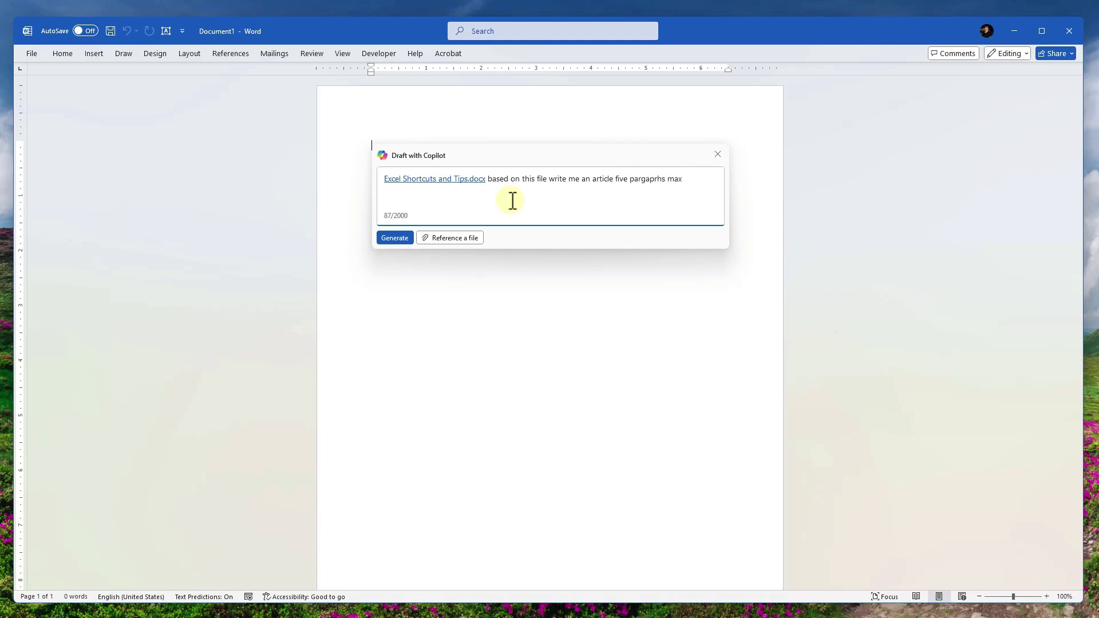
{"action": "left_click", "coordinate": [394, 238]}
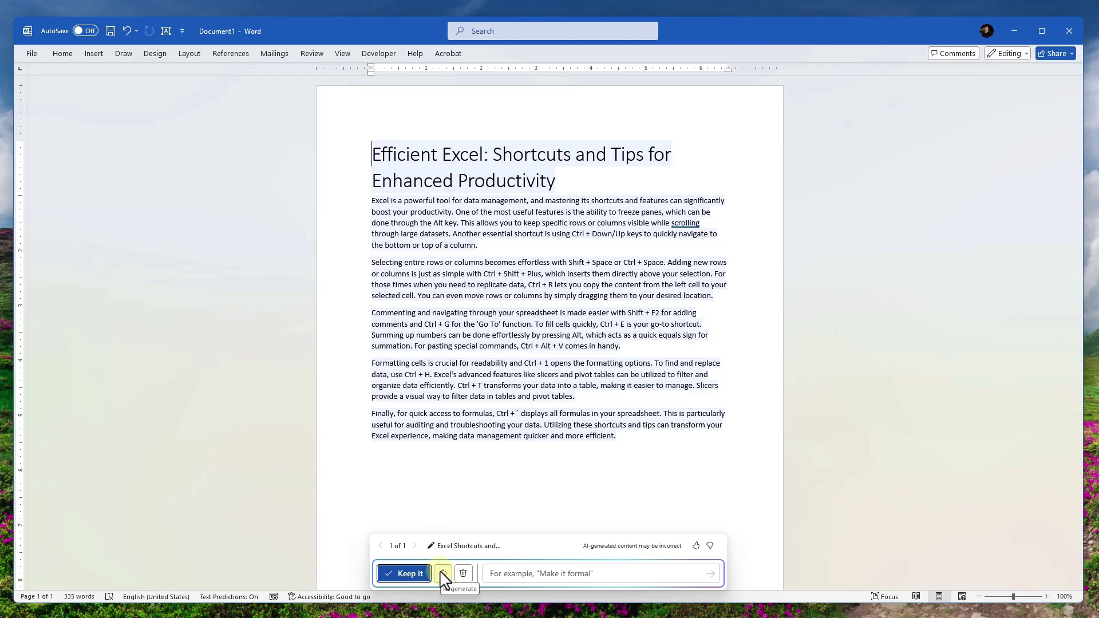
Open Copilot chat for the drafted article and have it summarize the document.
{"action": "left_click", "coordinate": [53, 54]}
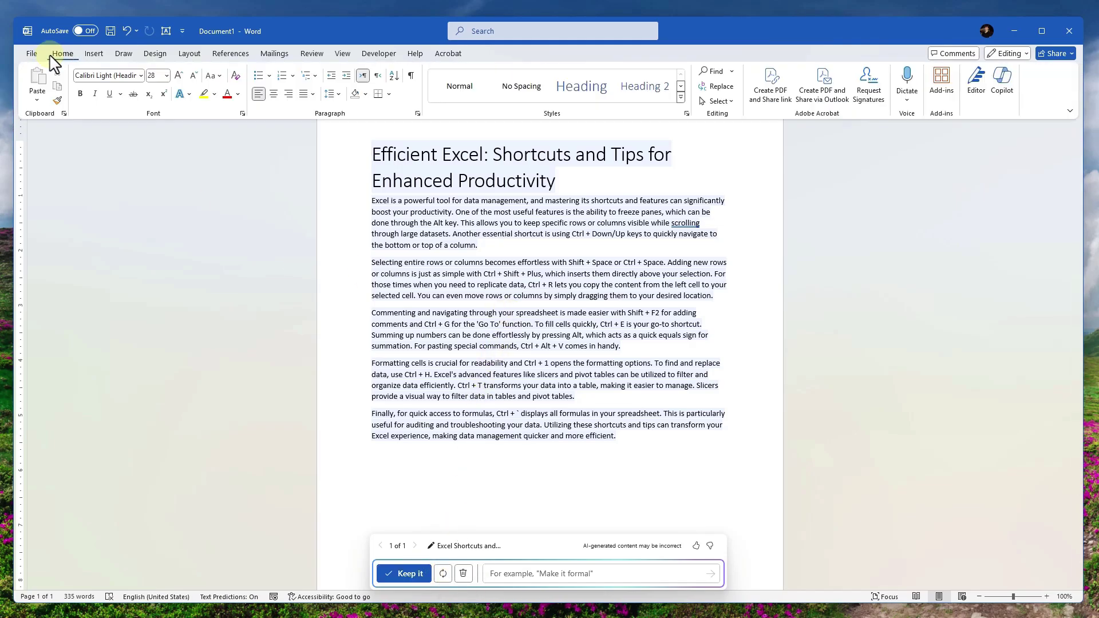
{"action": "left_click", "coordinate": [1002, 81]}
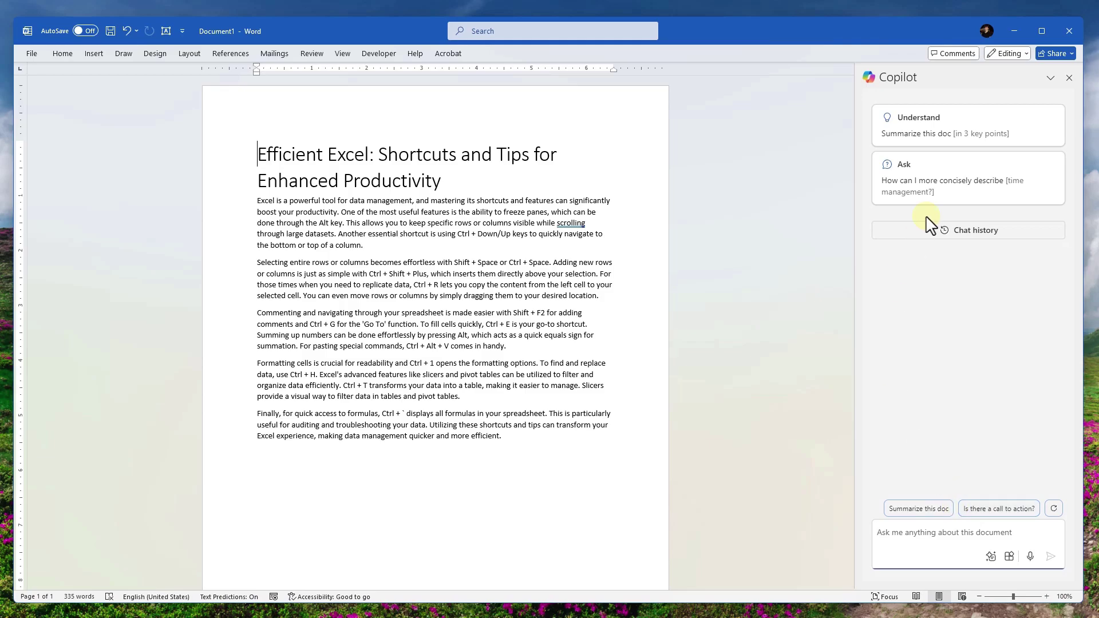
{"action": "left_click", "coordinate": [968, 142]}
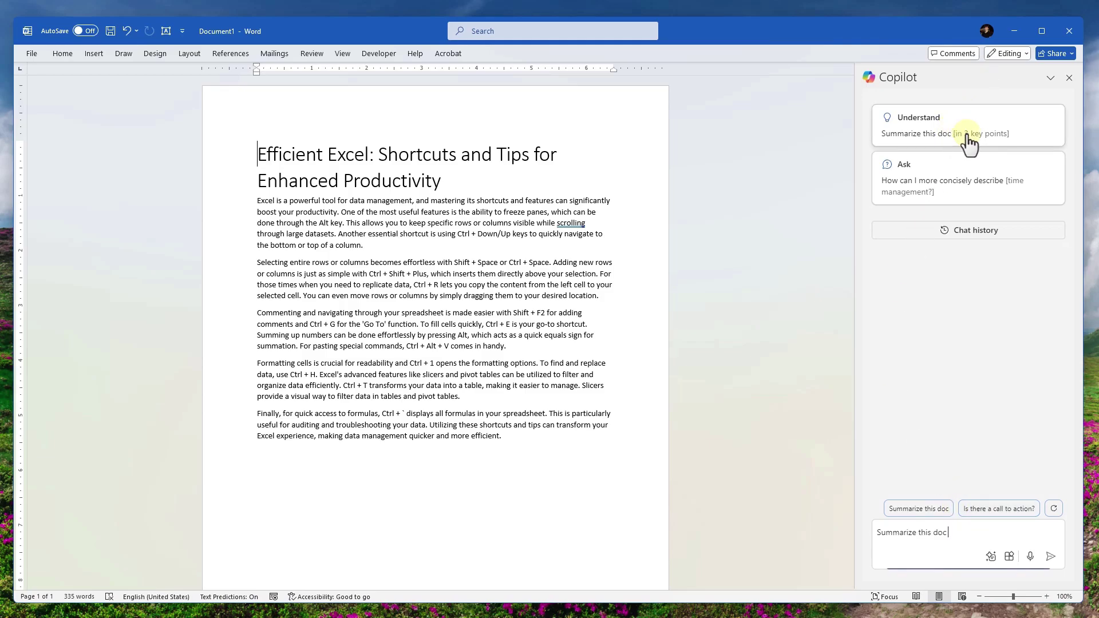
{"action": "left_click", "coordinate": [1050, 556]}
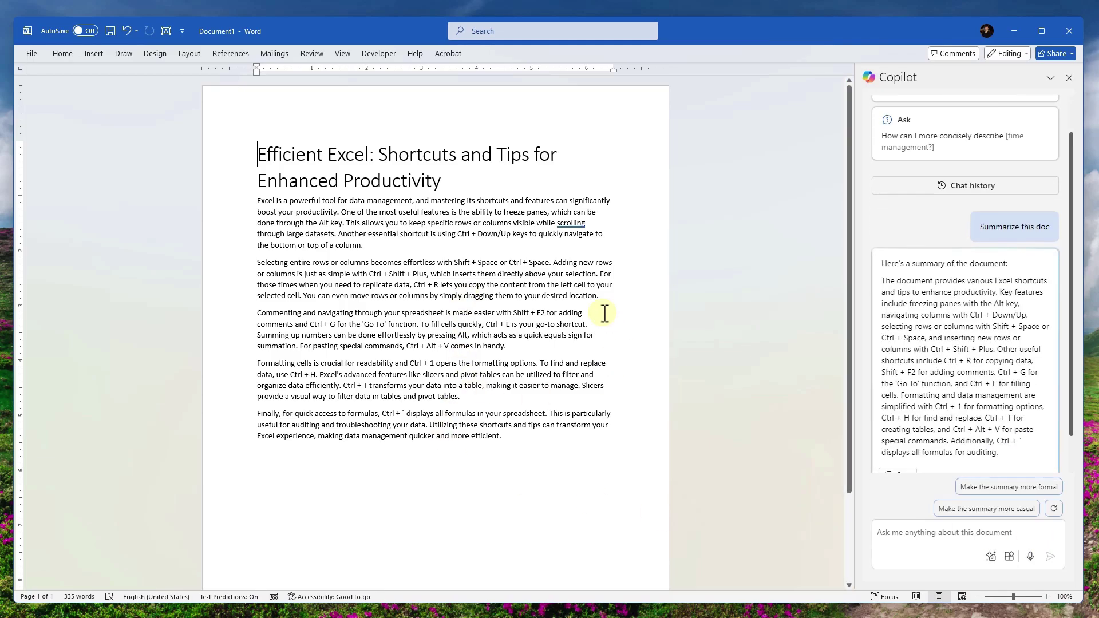
{"action": "scroll", "coordinate": [938, 358], "scroll_direction": "down", "scroll_amount": 1}
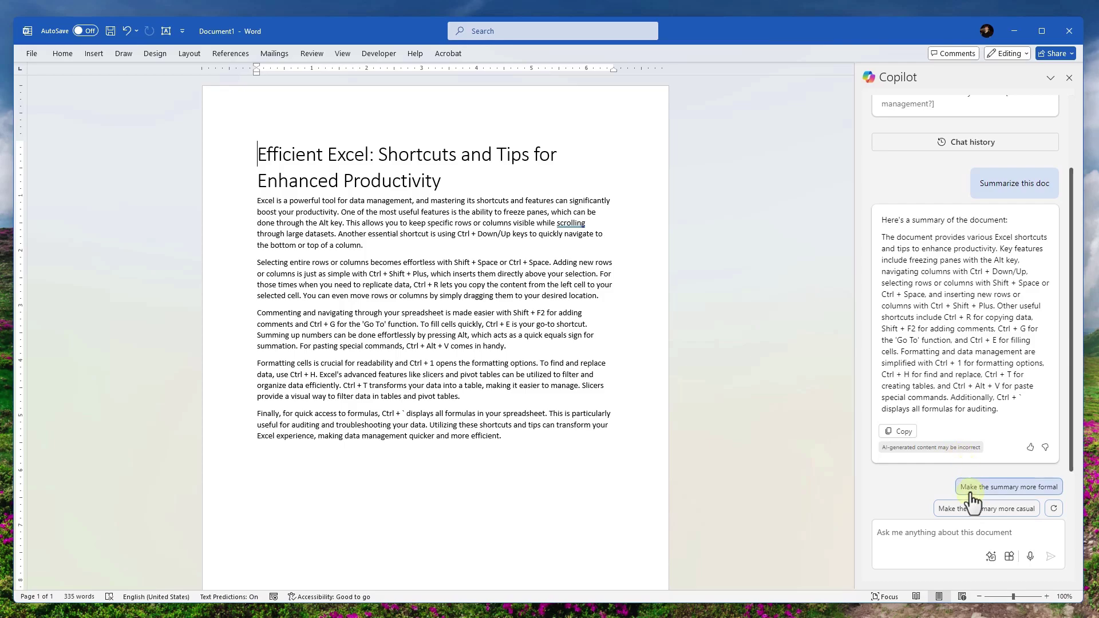
Ask Copilot to make the summary more casual and compare it with the first summary.
{"action": "left_click", "coordinate": [989, 511]}
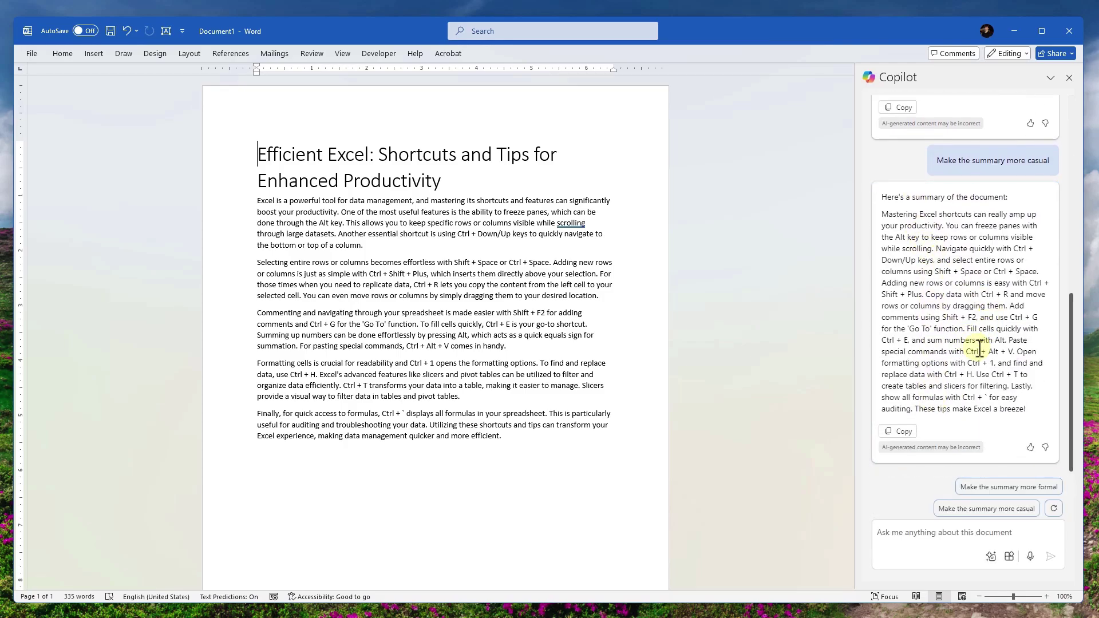
{"action": "scroll", "coordinate": [982, 355], "scroll_direction": "up", "scroll_amount": 15}
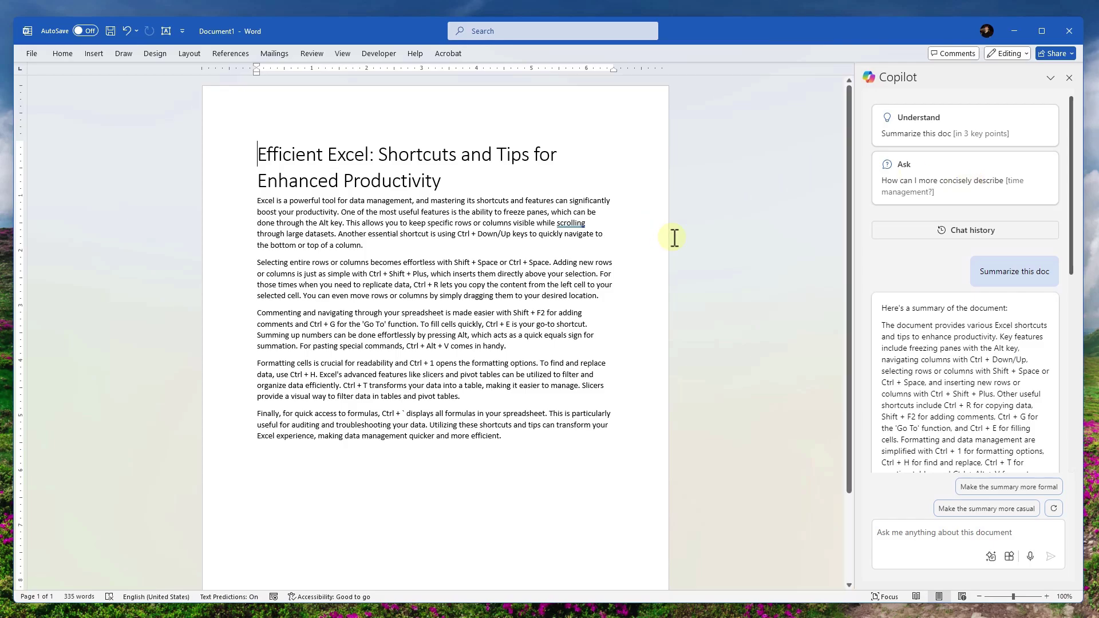
{"action": "scroll", "coordinate": [934, 317], "scroll_direction": "down", "scroll_amount": 10}
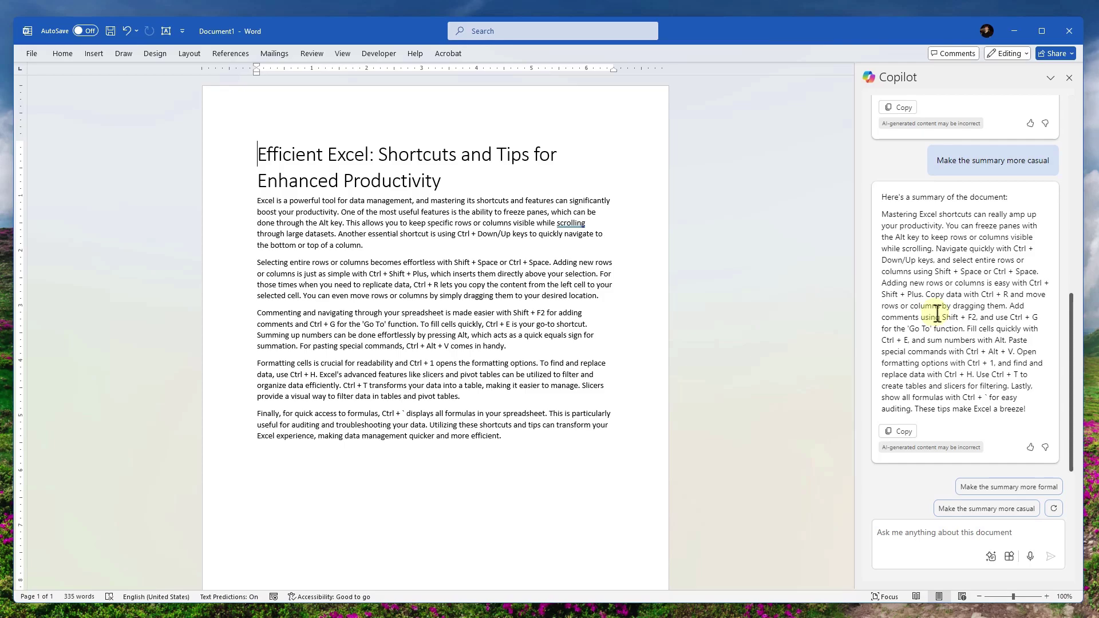
Review Copilot's web content plugin setting and its suggested Understand and Ask prompts.
{"action": "left_click", "coordinate": [1009, 557]}
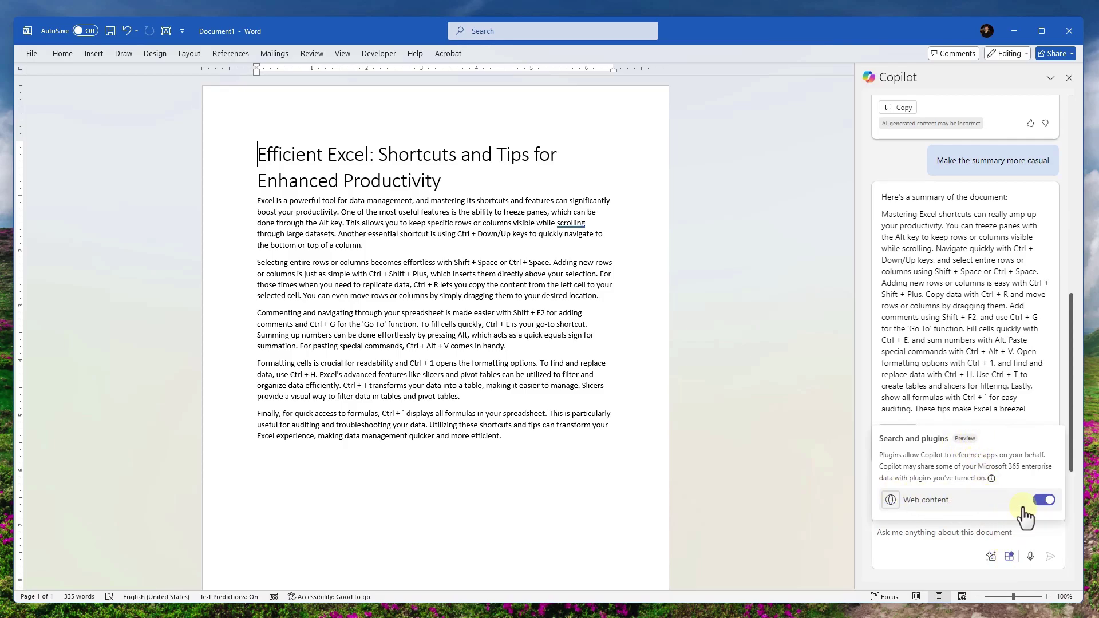
{"action": "left_click", "coordinate": [1009, 557]}
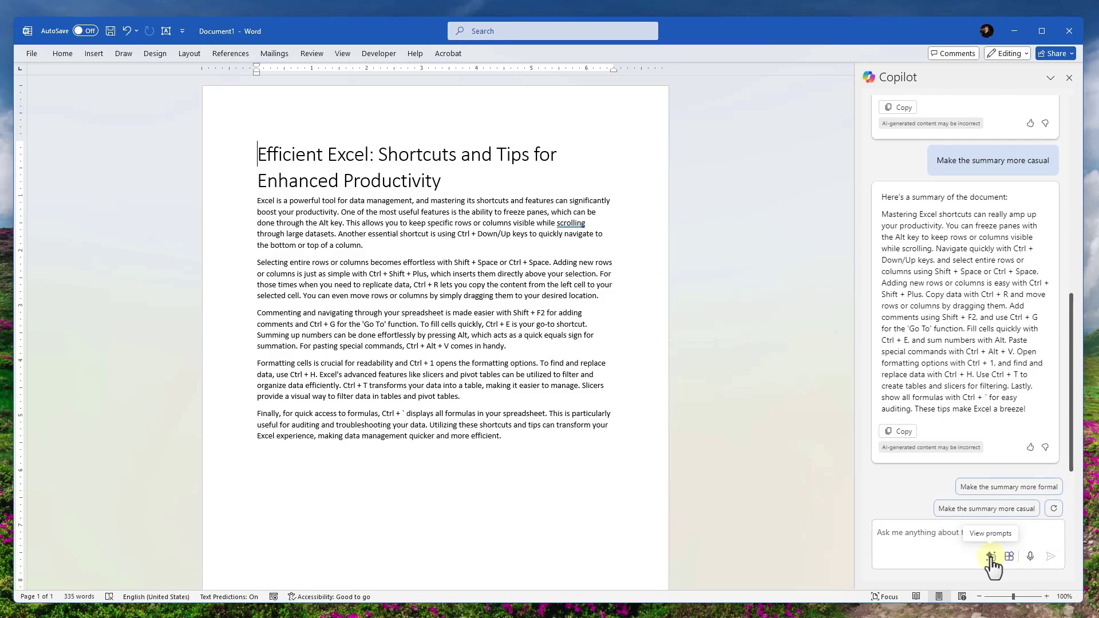
{"action": "left_click", "coordinate": [990, 556]}
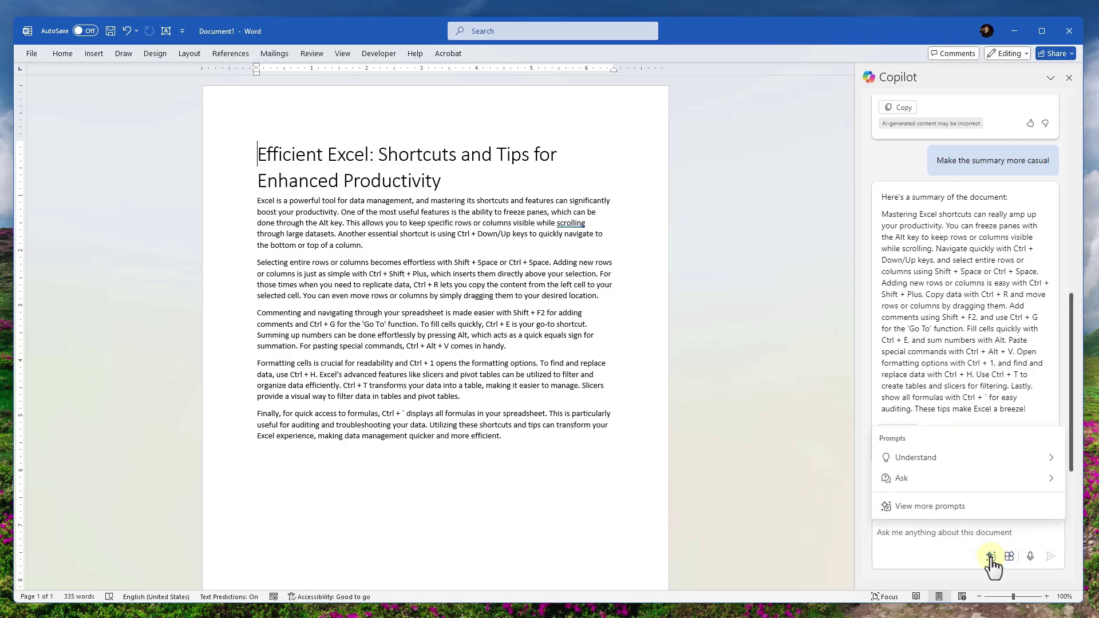
{"action": "left_click", "coordinate": [935, 458]}
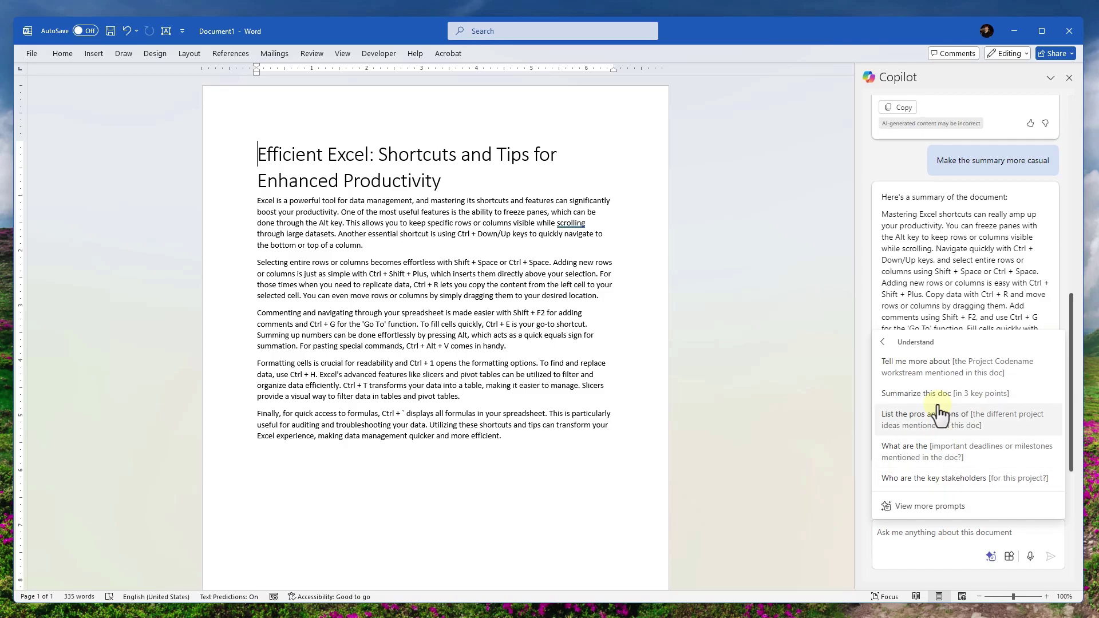
{"action": "left_click", "coordinate": [882, 341]}
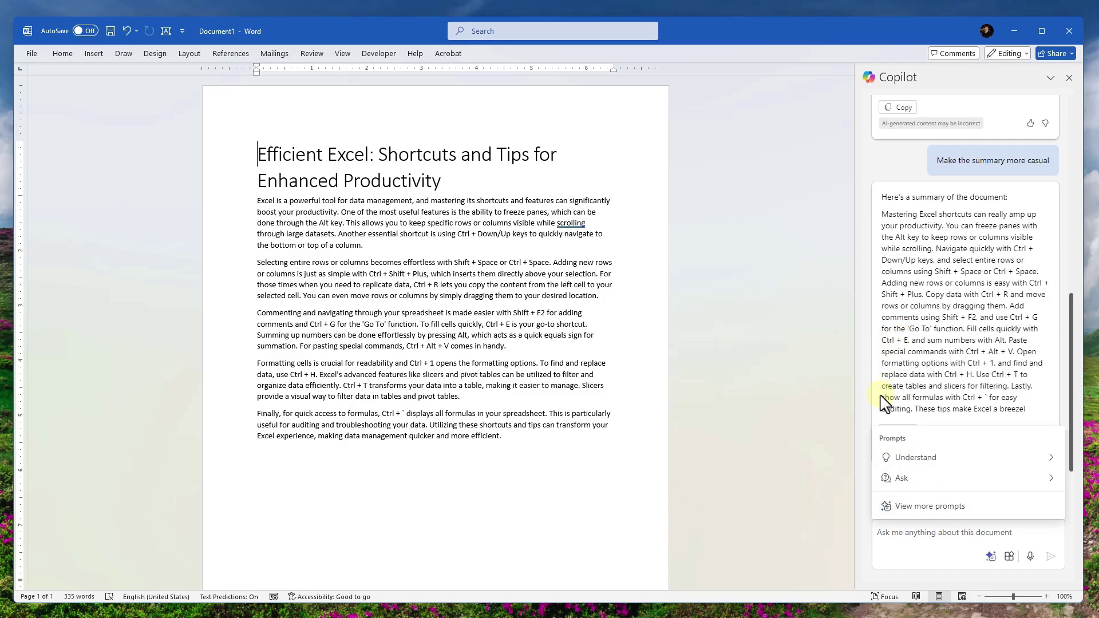
{"action": "left_click", "coordinate": [907, 477]}
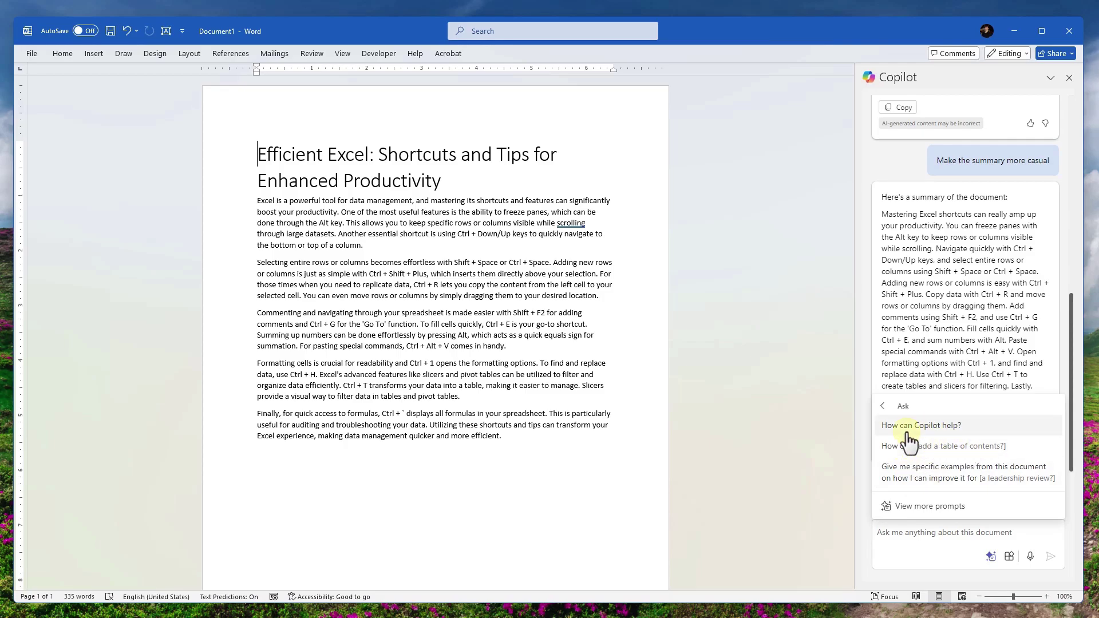
{"action": "left_click", "coordinate": [884, 408]}
{"action": "left_click", "coordinate": [878, 466]}
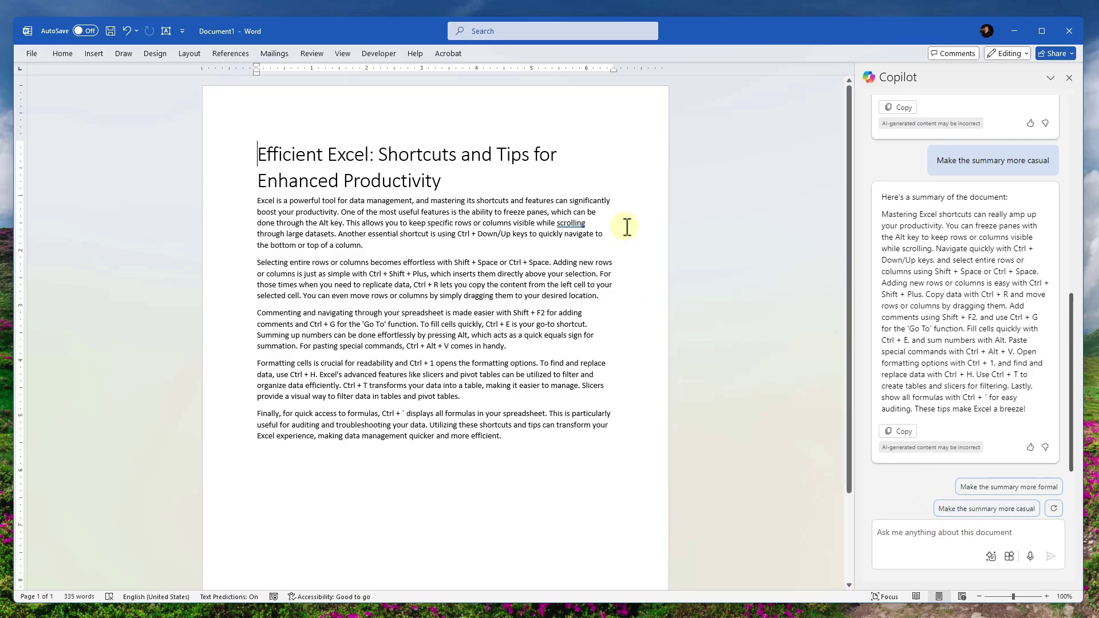
Browse the full collection of ready-made prompts from Copilot Lab, then return to the document.
{"action": "left_click", "coordinate": [1009, 557]}
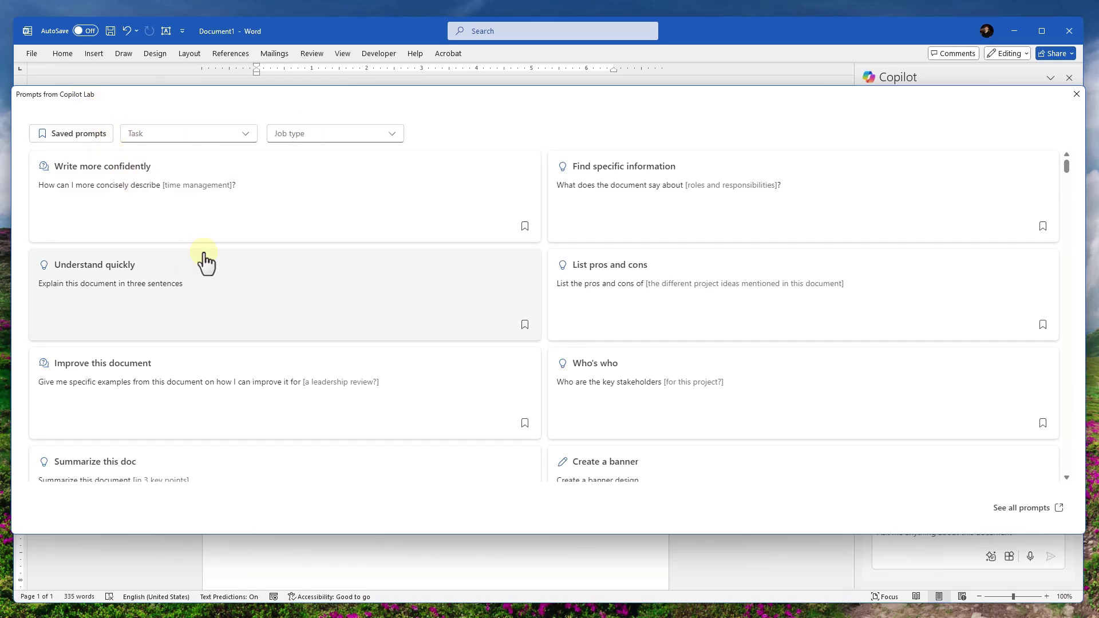
{"action": "scroll", "coordinate": [702, 289], "scroll_direction": "down", "scroll_amount": 5}
{"action": "left_click_drag", "start_coordinate": [773, 262], "coordinate": [30, 314]}
{"action": "scroll", "coordinate": [685, 332], "scroll_direction": "down", "scroll_amount": 5}
{"action": "scroll", "coordinate": [685, 329], "scroll_direction": "down", "scroll_amount": 20}
{"action": "scroll", "coordinate": [662, 349], "scroll_direction": "down", "scroll_amount": 10}
{"action": "left_click", "coordinate": [25, 314]}
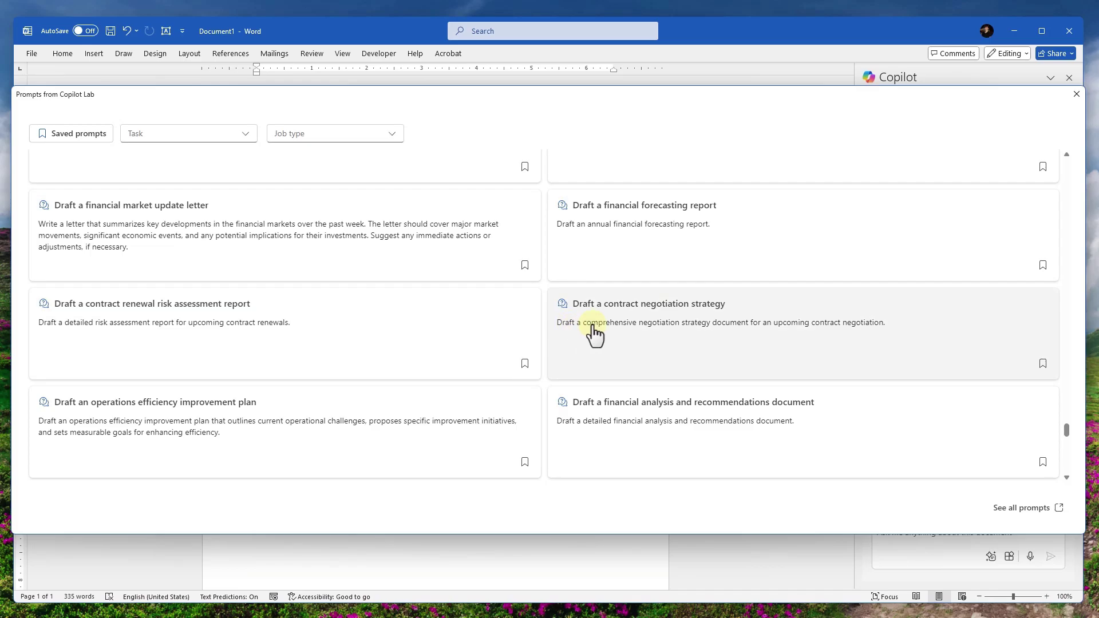
{"action": "scroll", "coordinate": [640, 331], "scroll_direction": "down", "scroll_amount": 5}
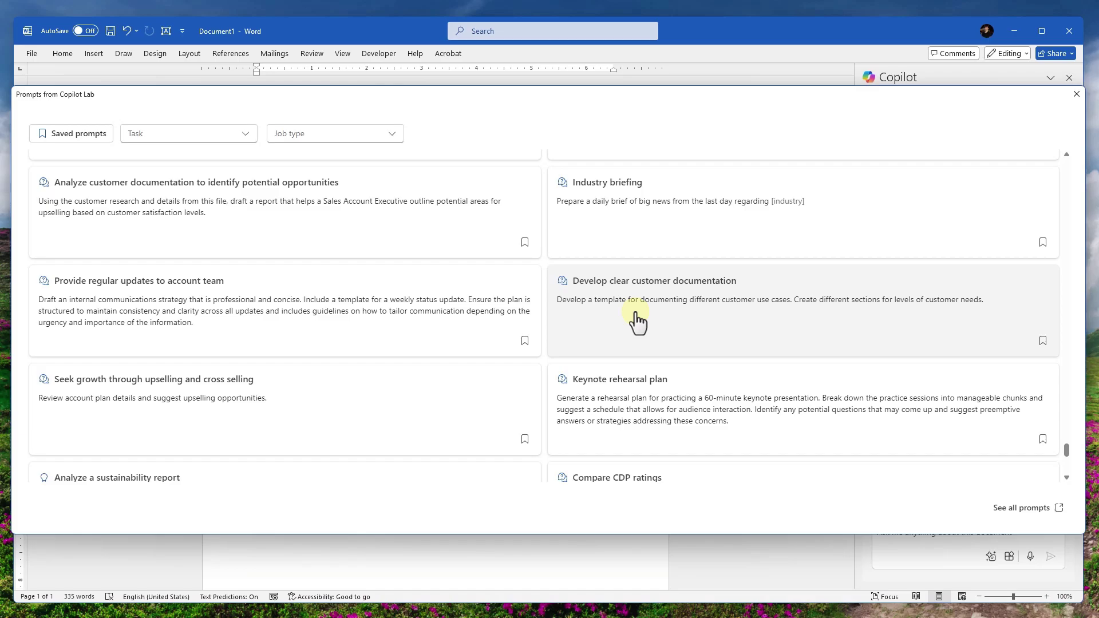
{"action": "scroll", "coordinate": [637, 322], "scroll_direction": "down", "scroll_amount": 6}
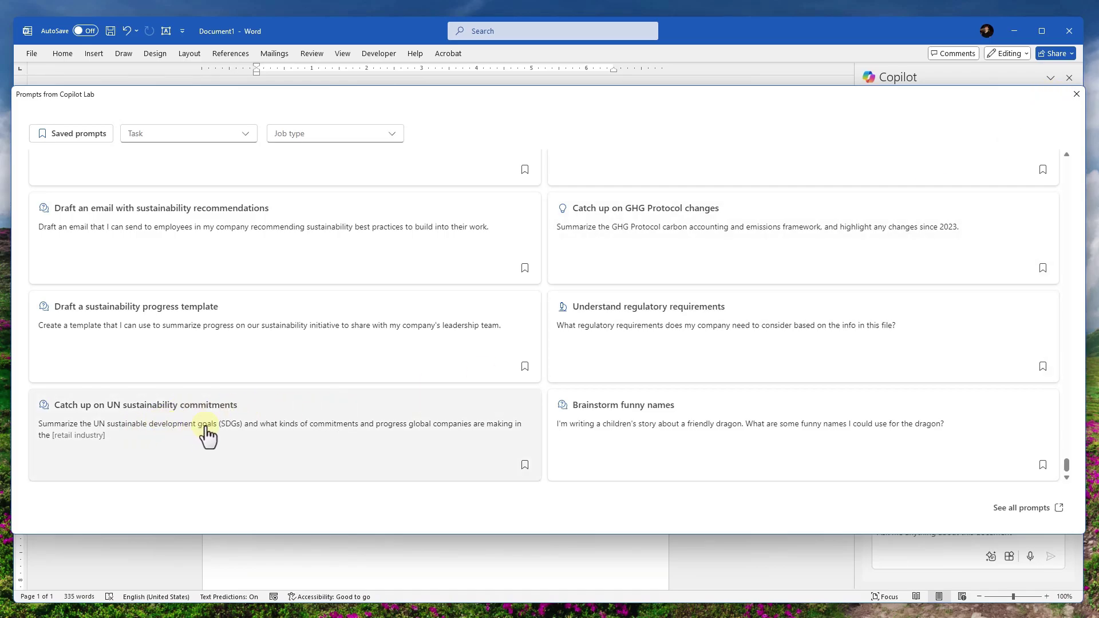
{"action": "left_click", "coordinate": [1077, 94]}
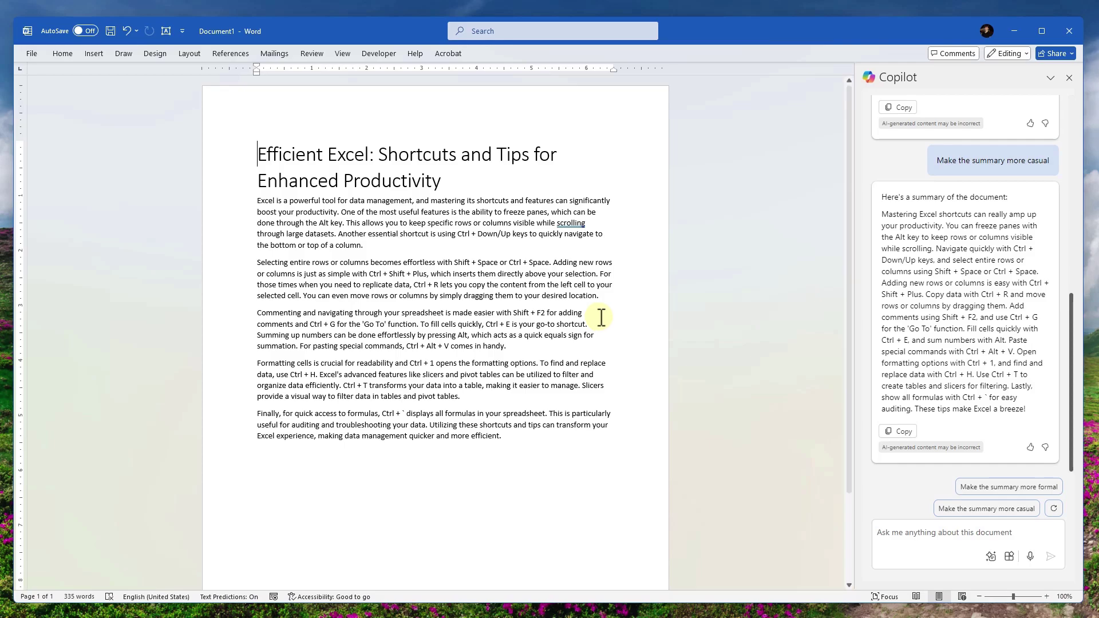
Switch from Word to Excel with a blank workbook and enlarge its window to fill most of the desktop.
{"action": "left_click", "coordinate": [1014, 31]}
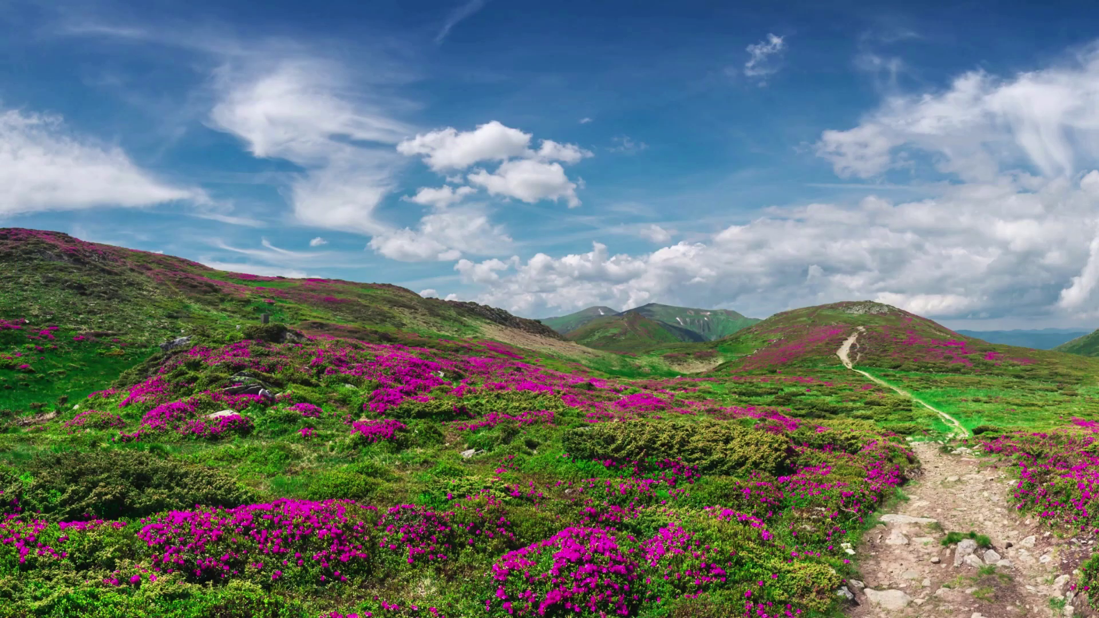
{"action": "key", "text": "super"}
{"action": "type", "text": "ez"}
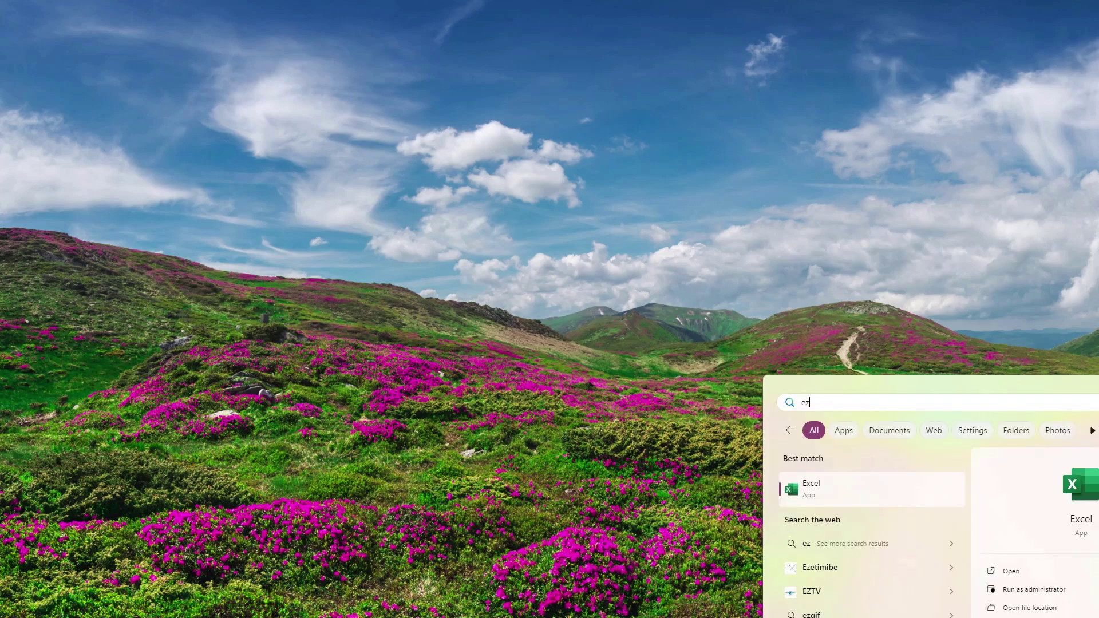
{"action": "key", "text": "Return"}
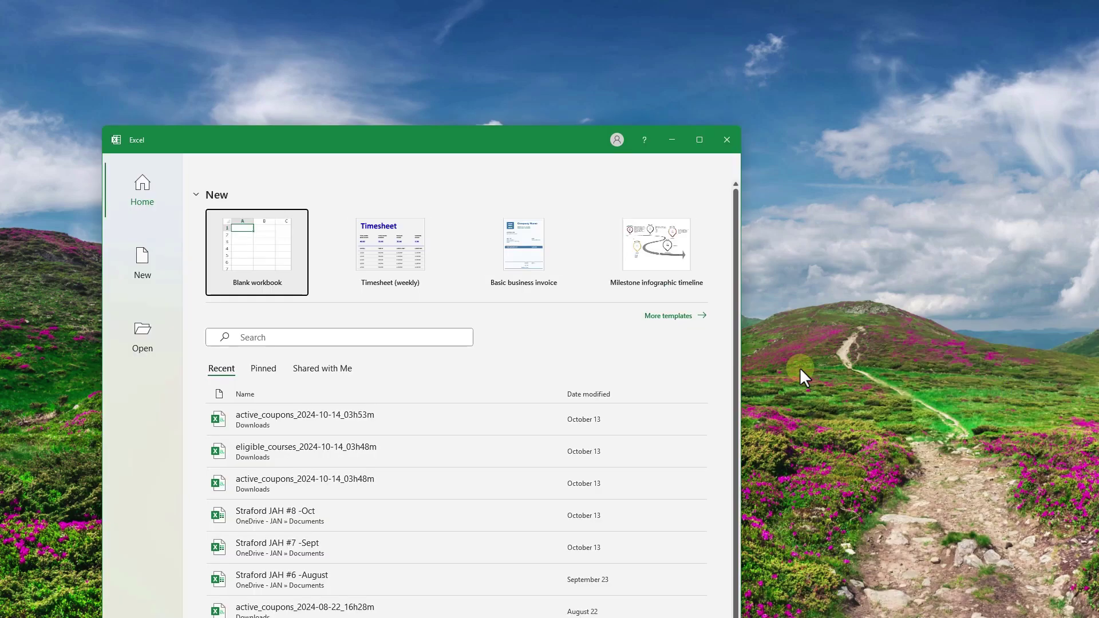
{"action": "left_click", "coordinate": [263, 302]}
{"action": "left_click", "coordinate": [174, 235]}
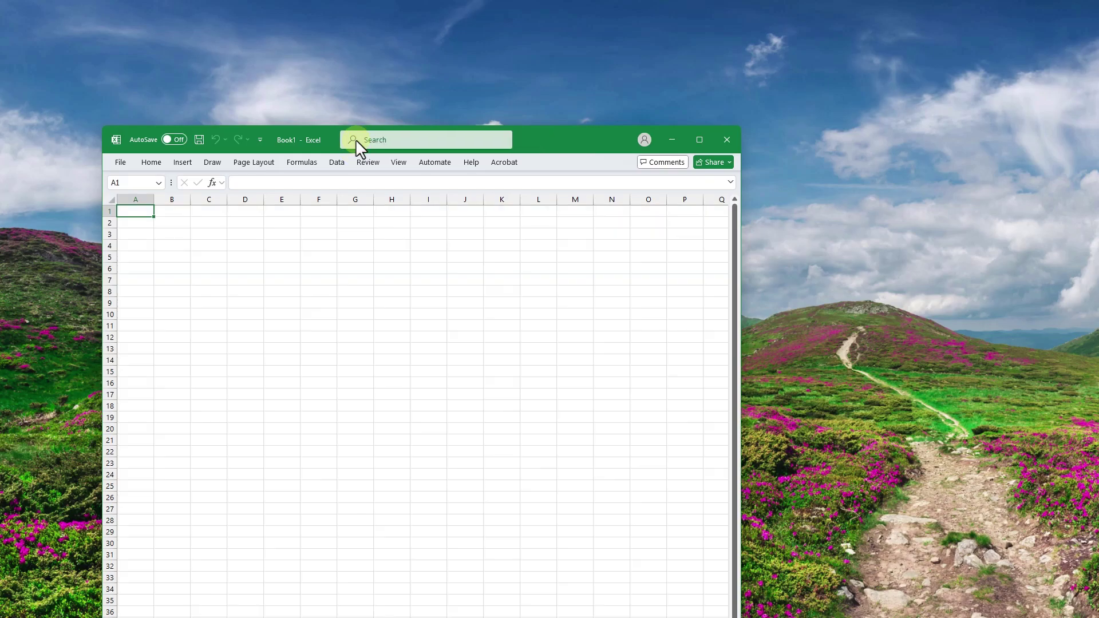
{"action": "left_click_drag", "start_coordinate": [356, 139], "coordinate": [241, 29]}
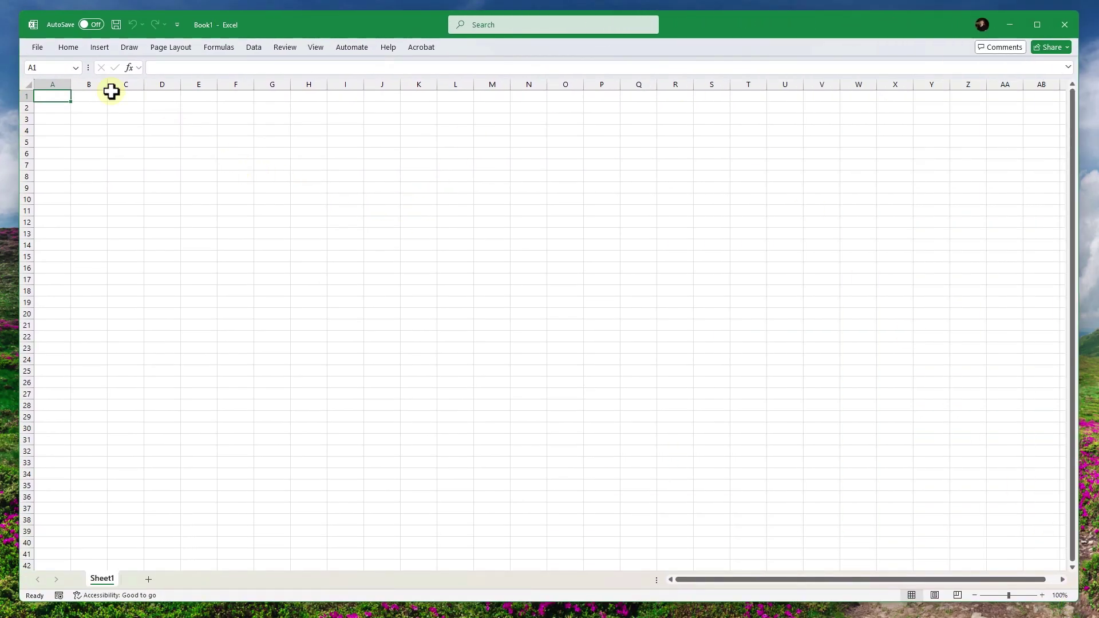
Select cell A3, open Copilot for the workbook, and turn on AutoSave by uploading the file to the signed-in OneDrive account.
{"action": "left_click", "coordinate": [52, 148]}
{"action": "left_click", "coordinate": [54, 117]}
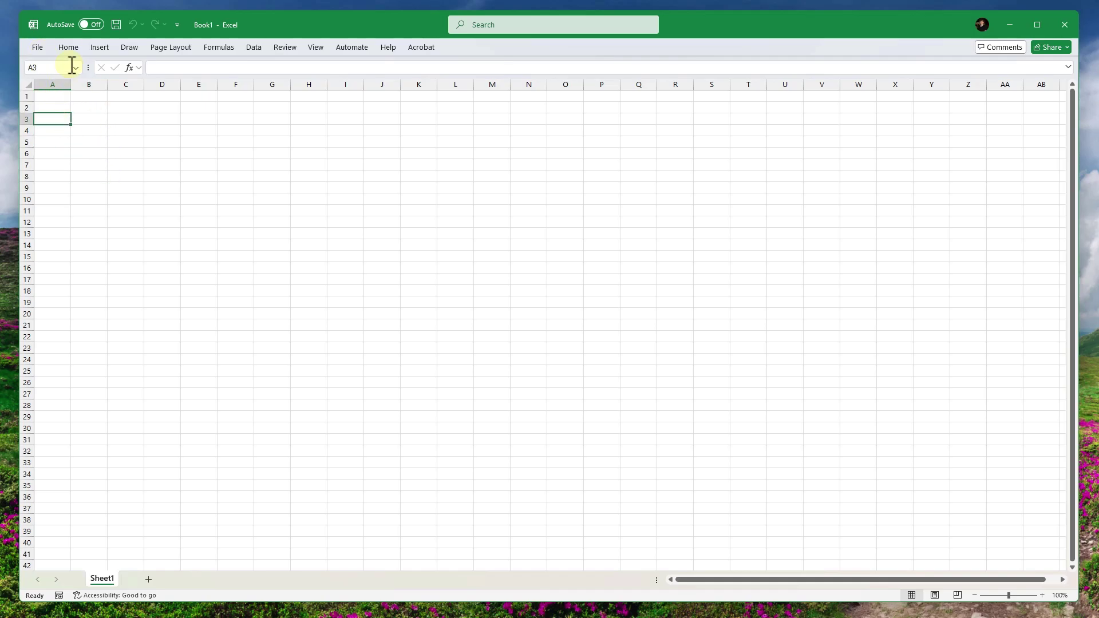
{"action": "left_click", "coordinate": [68, 47]}
{"action": "left_click", "coordinate": [895, 80]}
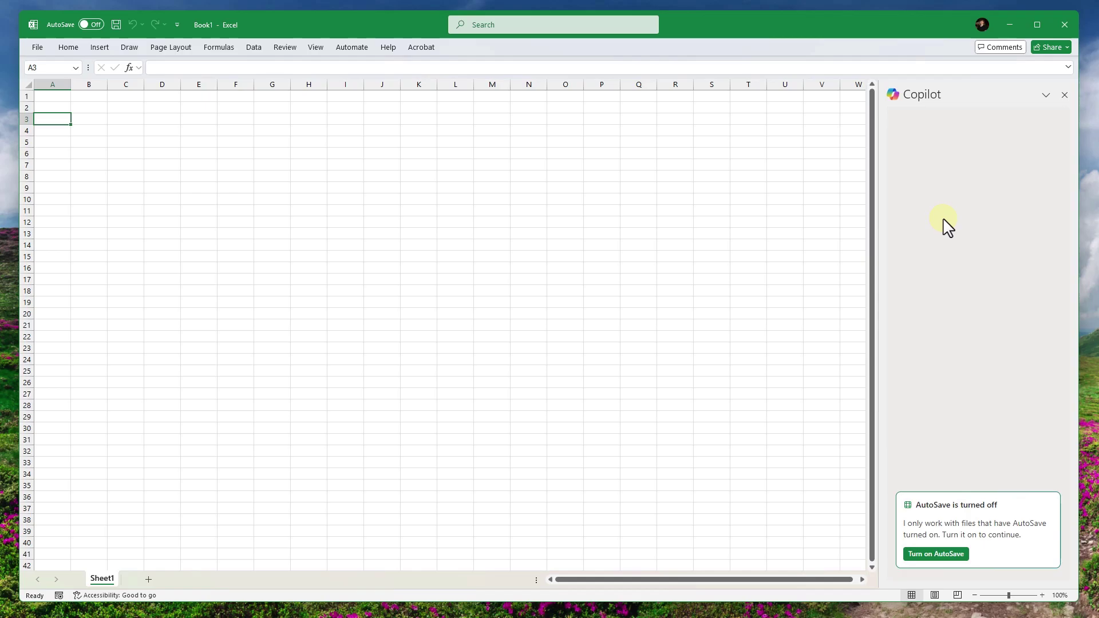
{"action": "left_click", "coordinate": [945, 555]}
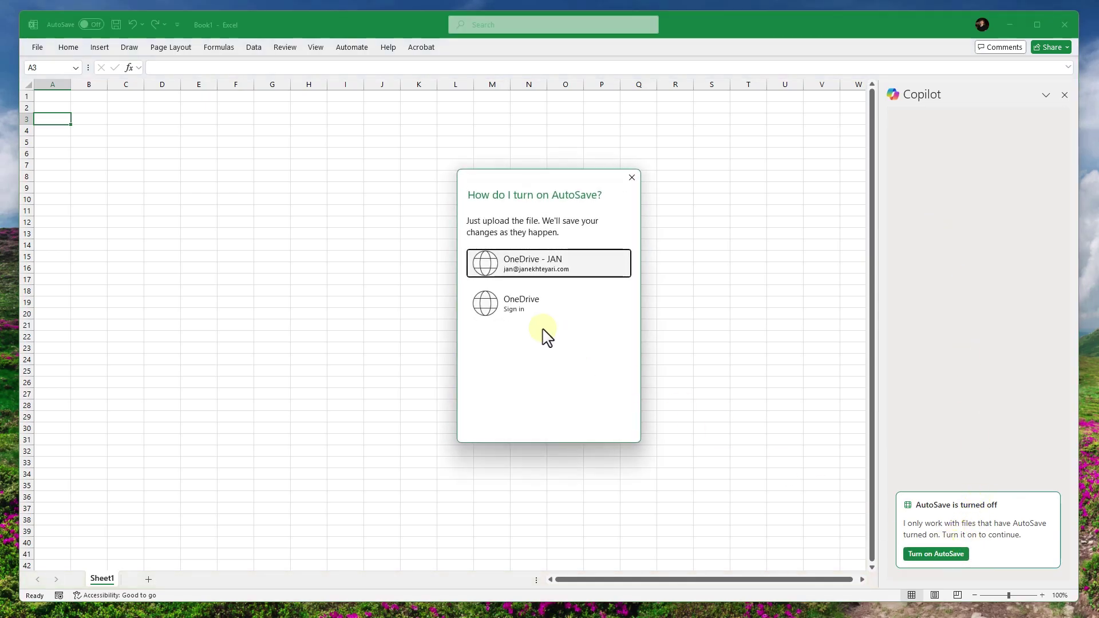
{"action": "left_click", "coordinate": [517, 283]}
{"action": "left_click", "coordinate": [565, 342]}
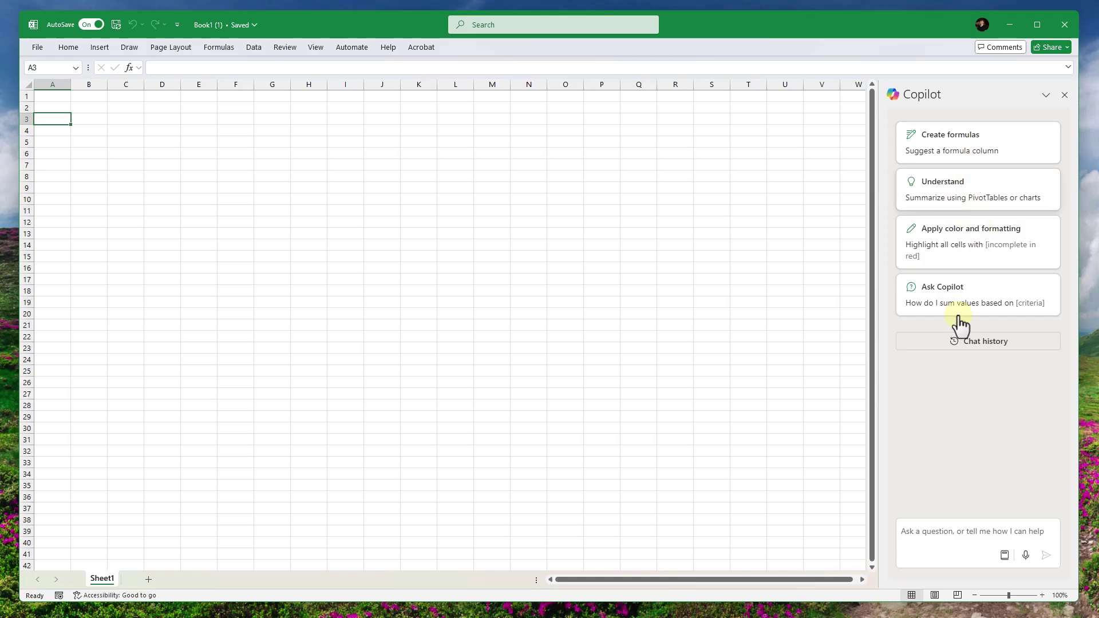
Browse the ready-made Excel prompts from Copilot Lab through to the end of the collection, including its Task filter.
{"action": "left_click", "coordinate": [1004, 555]}
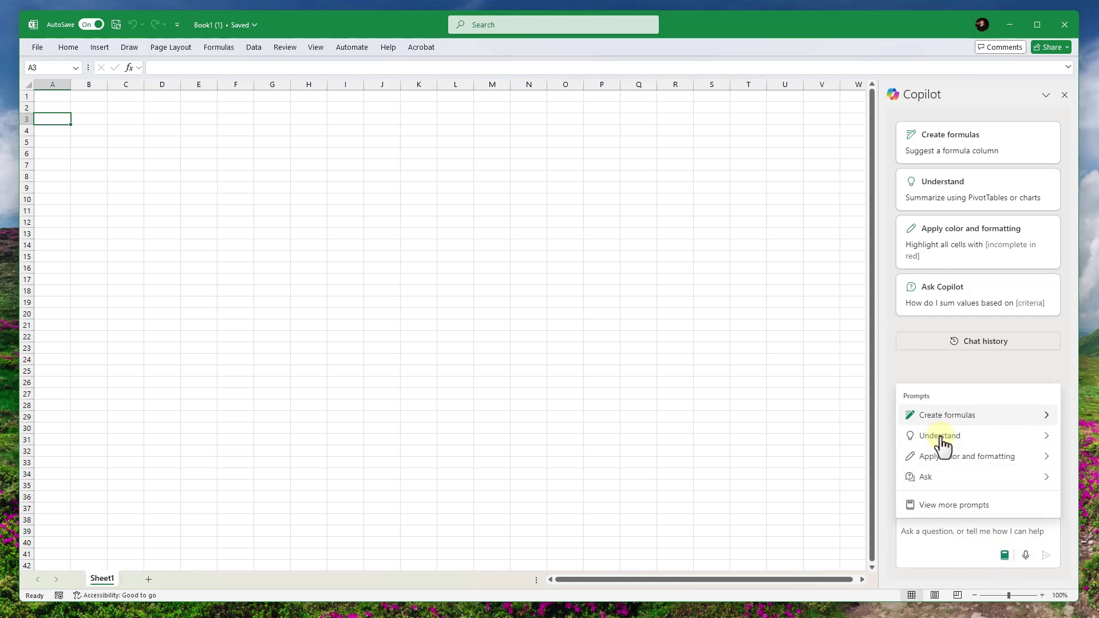
{"action": "left_click", "coordinate": [943, 507]}
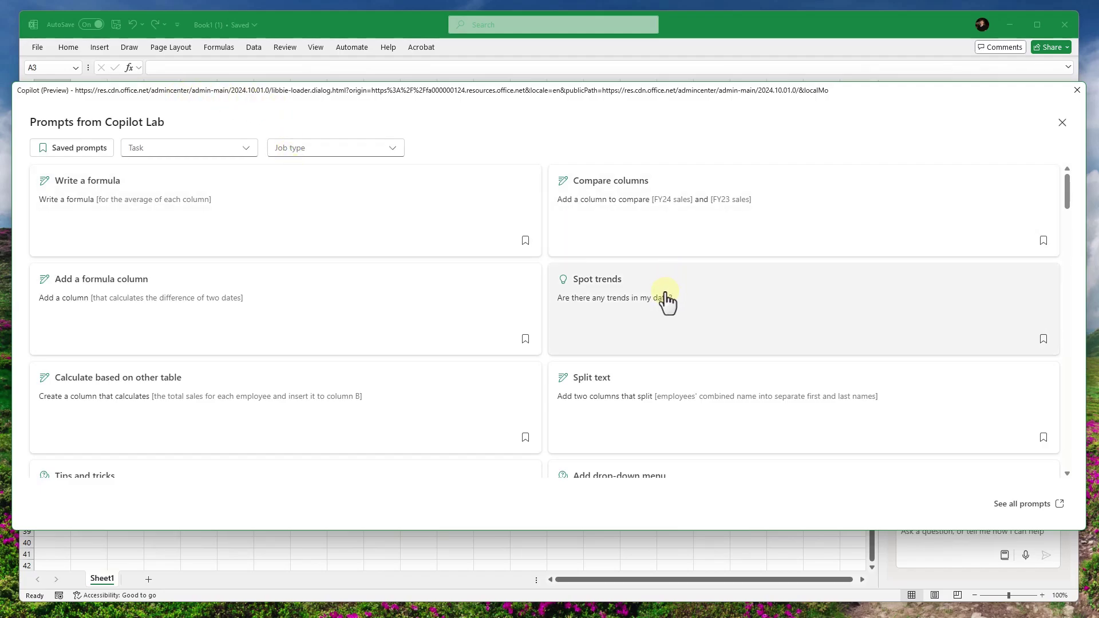
{"action": "scroll", "coordinate": [267, 318], "scroll_direction": "down", "scroll_amount": 1}
{"action": "scroll", "coordinate": [267, 317], "scroll_direction": "down", "scroll_amount": 1}
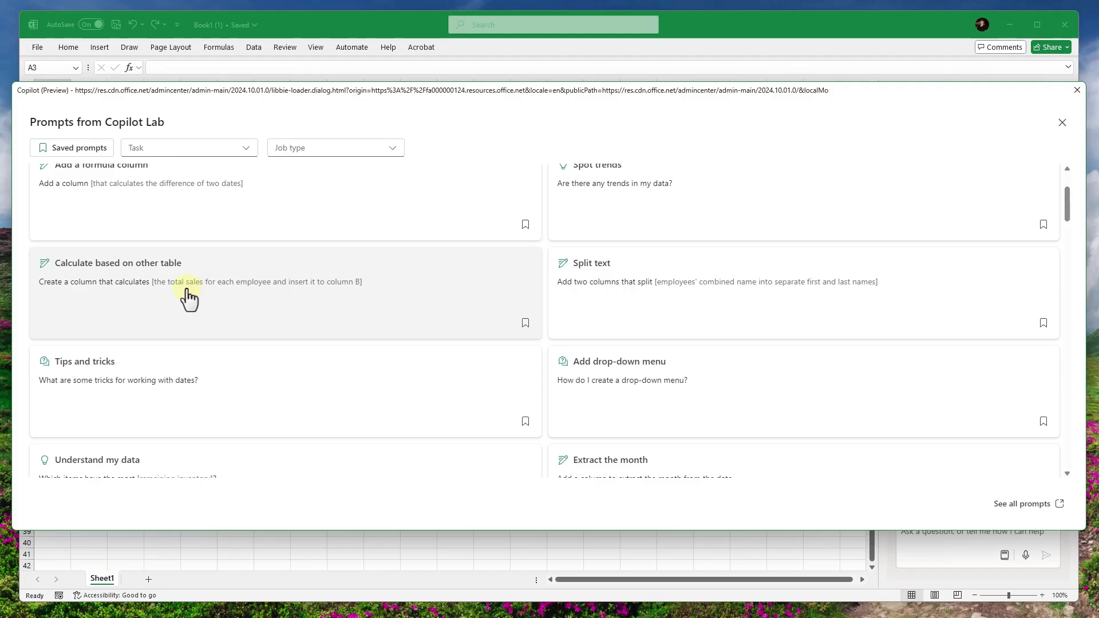
{"action": "scroll", "coordinate": [569, 331], "scroll_direction": "down", "scroll_amount": 7}
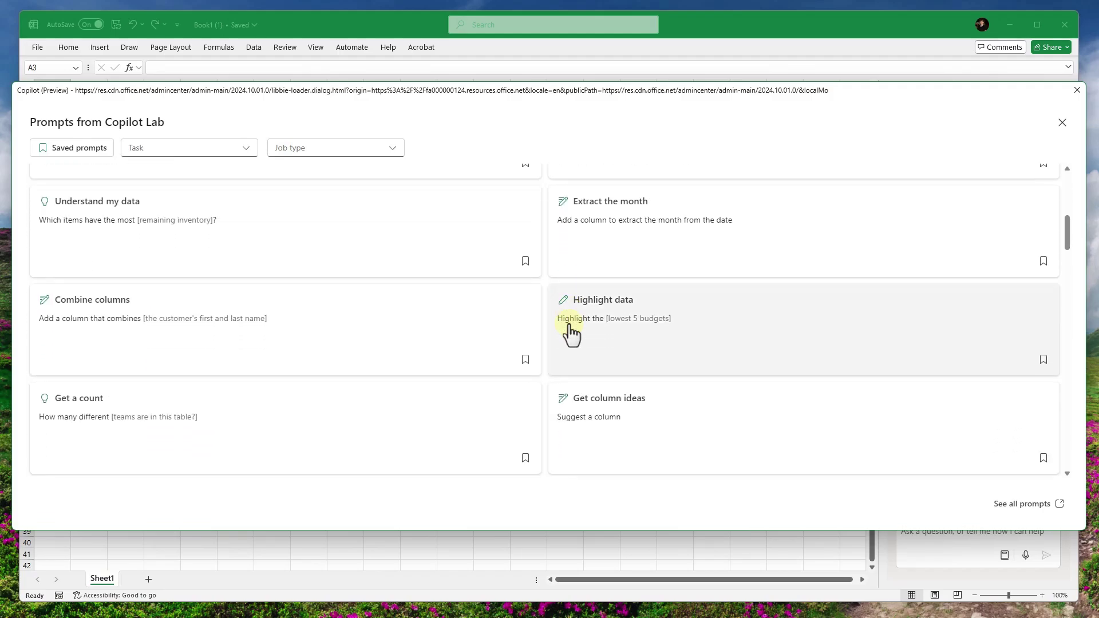
{"action": "scroll", "coordinate": [569, 331], "scroll_direction": "down", "scroll_amount": 10}
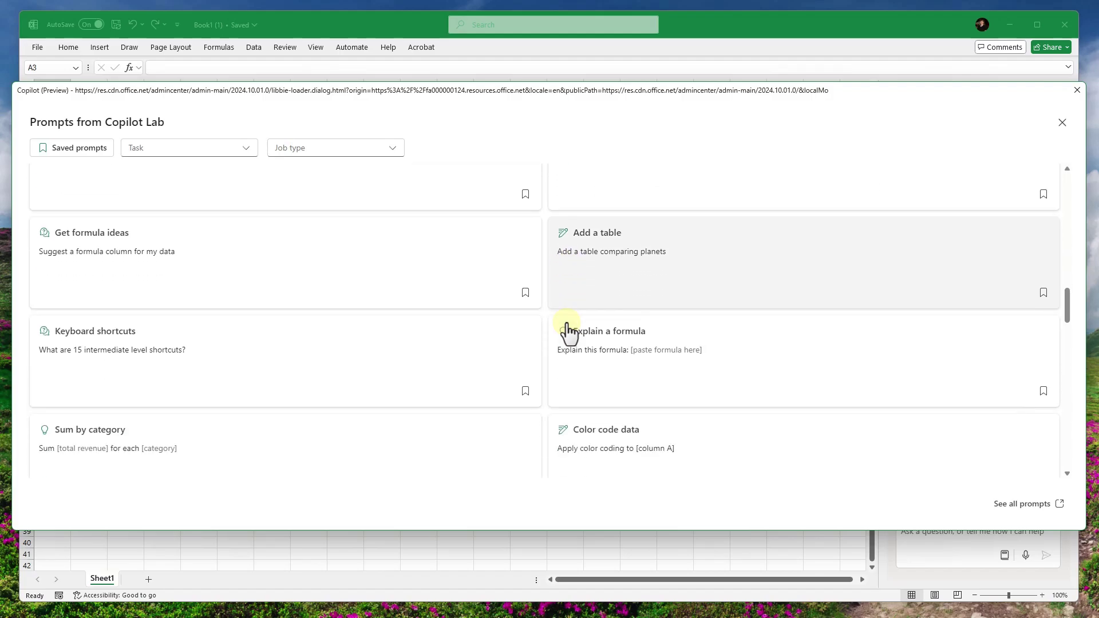
{"action": "scroll", "coordinate": [566, 331], "scroll_direction": "down", "scroll_amount": 12}
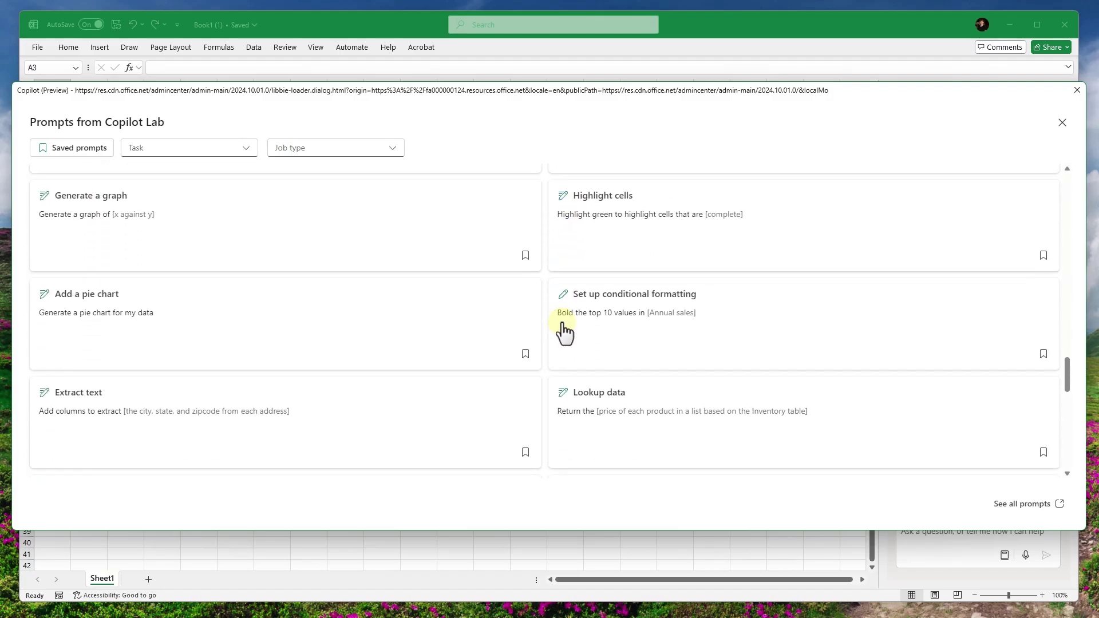
{"action": "scroll", "coordinate": [490, 319], "scroll_direction": "down", "scroll_amount": 8}
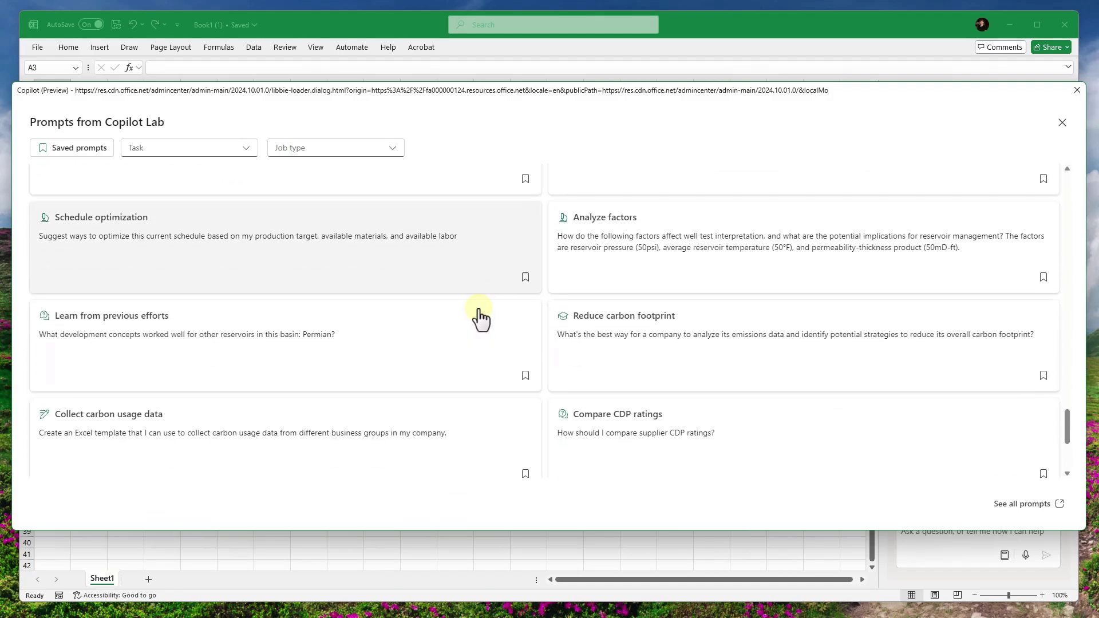
{"action": "scroll", "coordinate": [479, 315], "scroll_direction": "down", "scroll_amount": 1}
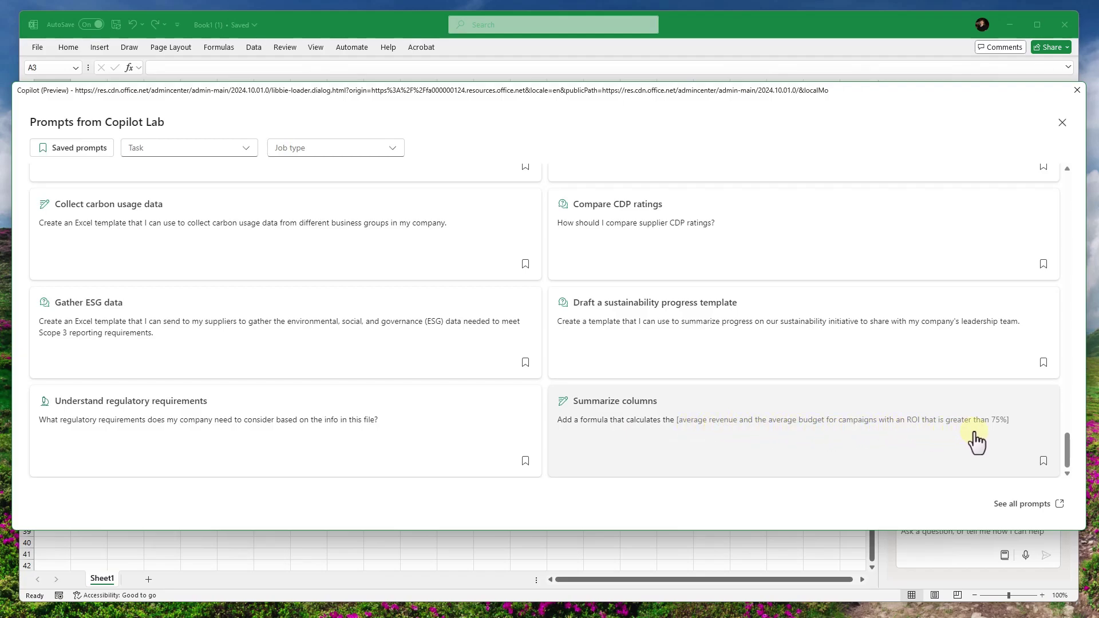
{"action": "scroll", "coordinate": [269, 317], "scroll_direction": "up", "scroll_amount": 10}
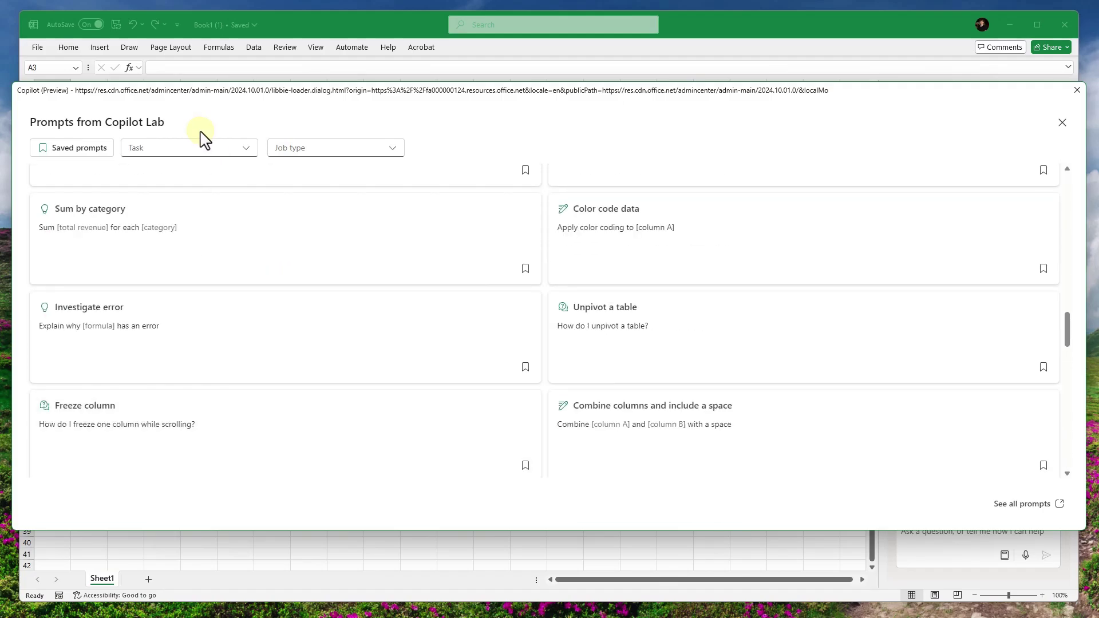
{"action": "left_click", "coordinate": [200, 147]}
{"action": "scroll", "coordinate": [292, 299], "scroll_direction": "up", "scroll_amount": 4}
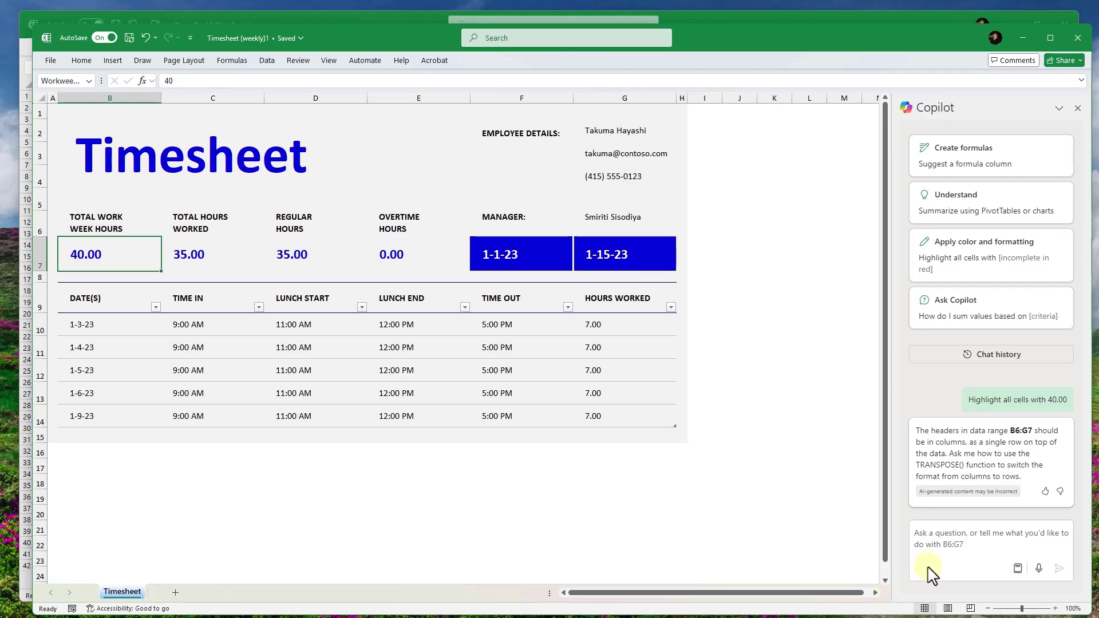
Ask Copilot in the Timesheet workbook "can we make some improvements on this?".
{"action": "left_click", "coordinate": [953, 548]}
{"action": "type", "text": "can"}
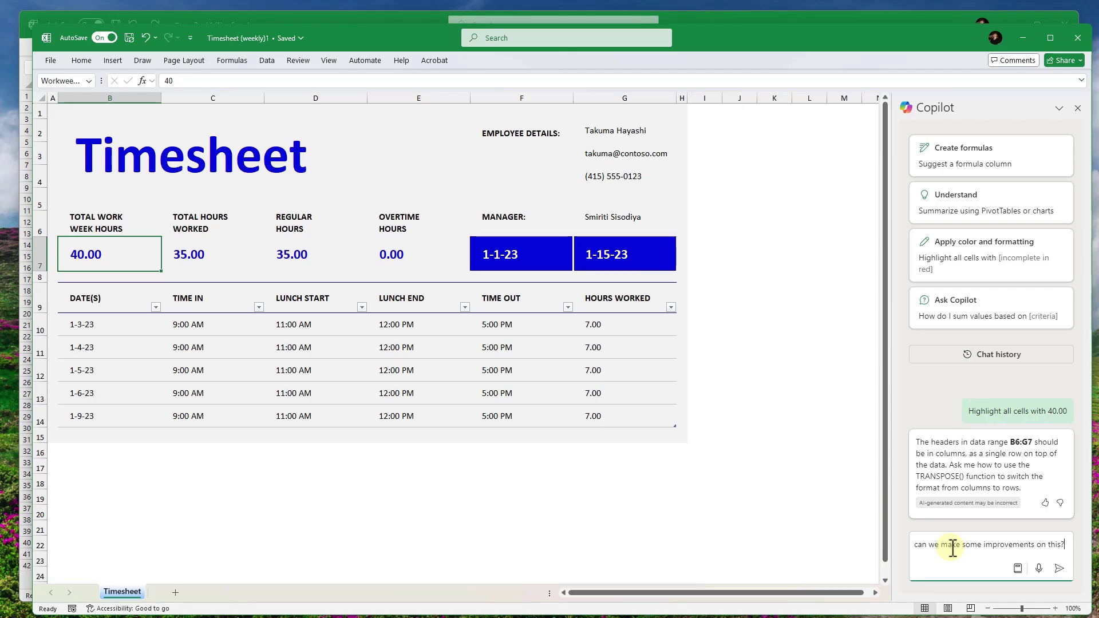
{"action": "key", "text": "Return"}
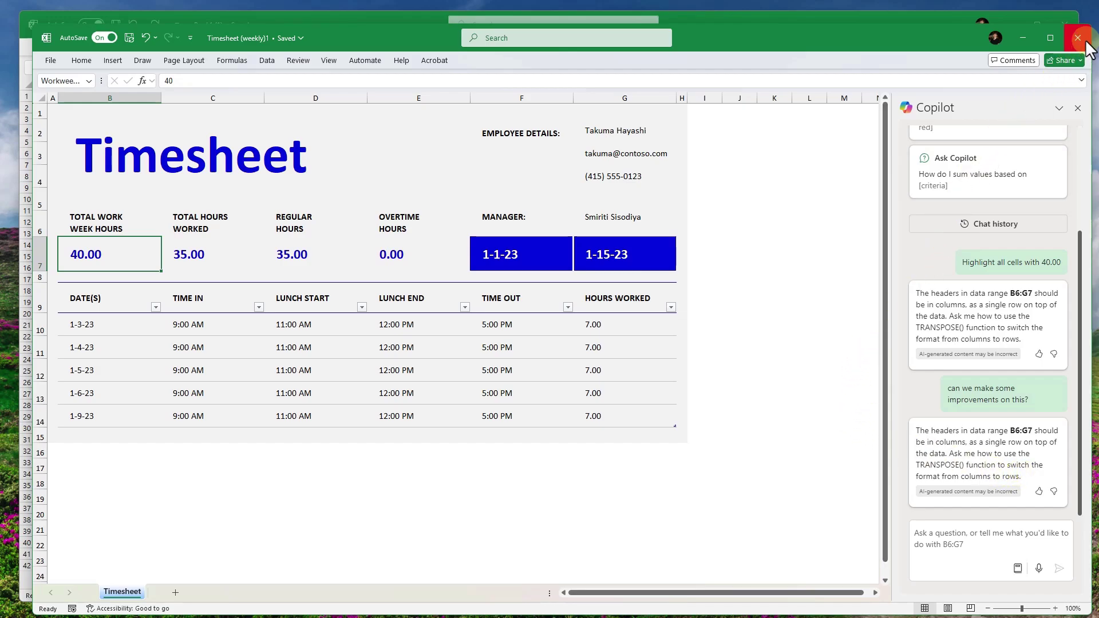
Browse more Copilot Lab prompts from the Timesheet workbook, then close the prompt collection and the workbook.
{"action": "left_click", "coordinate": [1018, 570]}
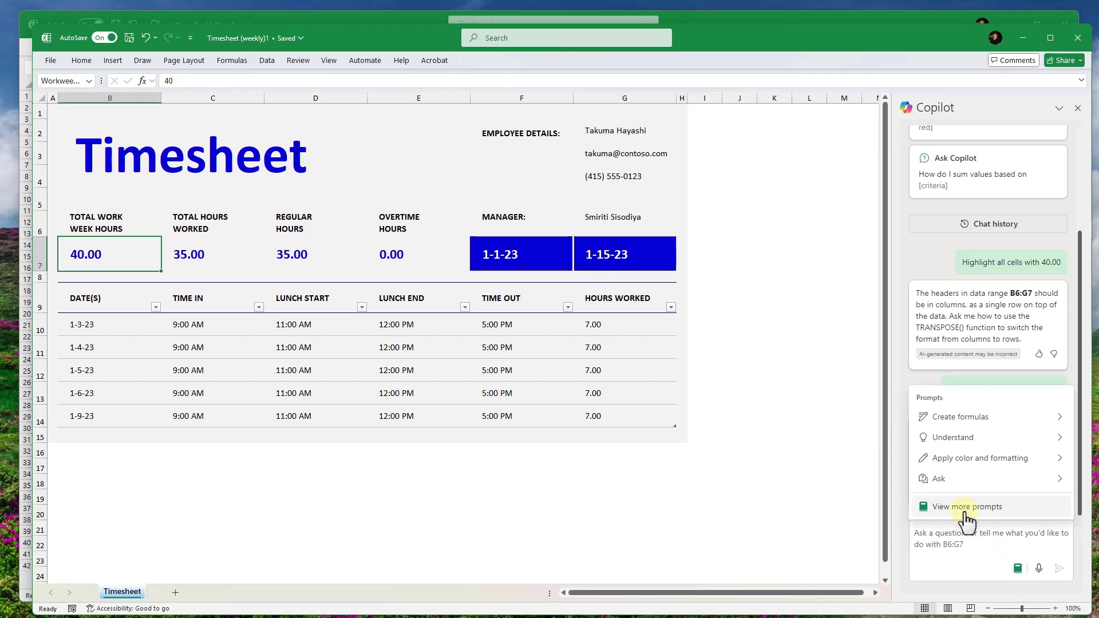
{"action": "left_click", "coordinate": [948, 504]}
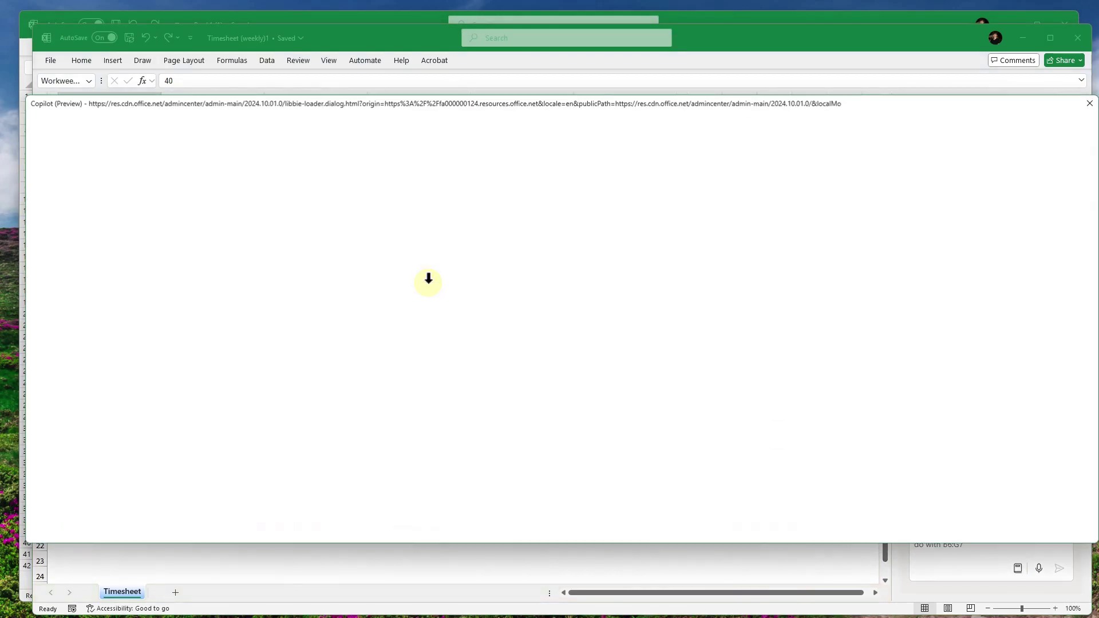
{"action": "scroll", "coordinate": [861, 222], "scroll_direction": "down", "scroll_amount": 10}
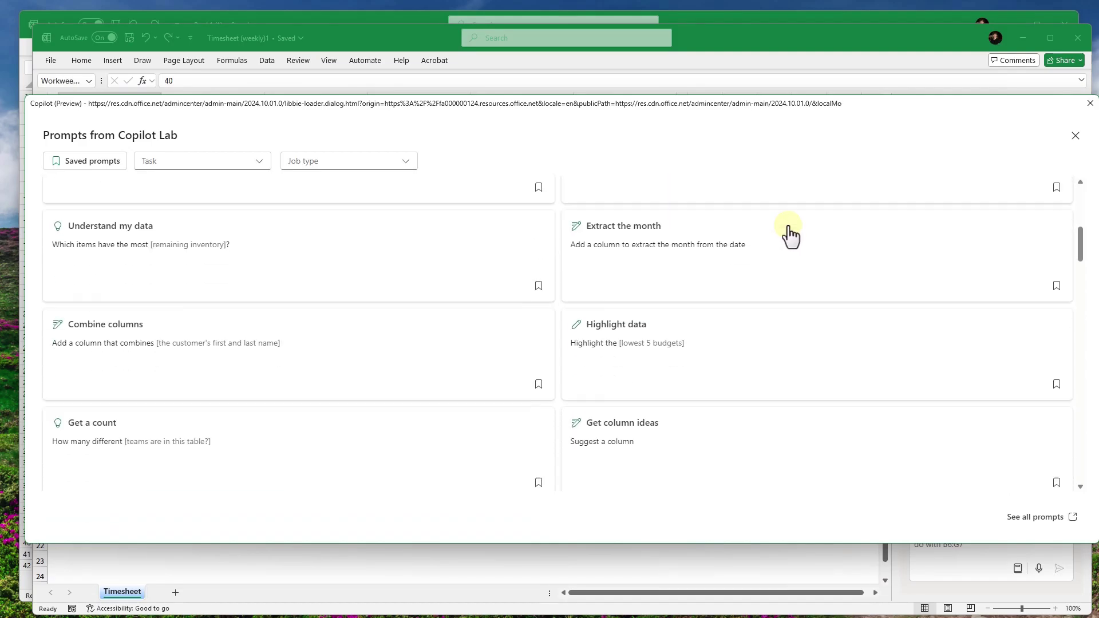
{"action": "scroll", "coordinate": [833, 237], "scroll_direction": "down", "scroll_amount": 5}
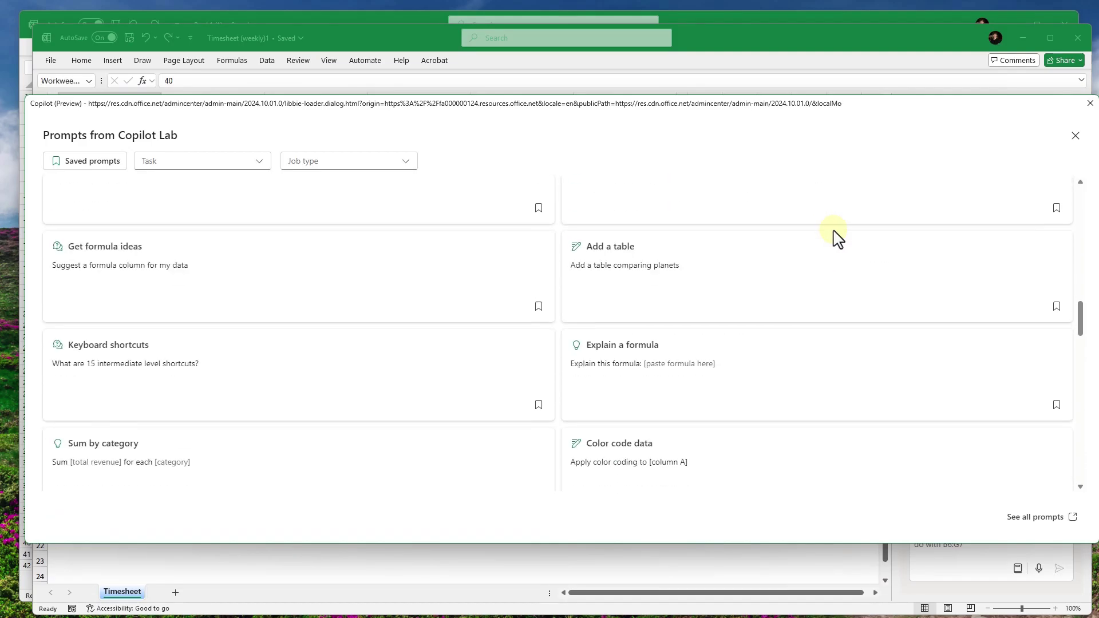
{"action": "left_click", "coordinate": [1090, 103]}
{"action": "left_click", "coordinate": [1077, 40]}
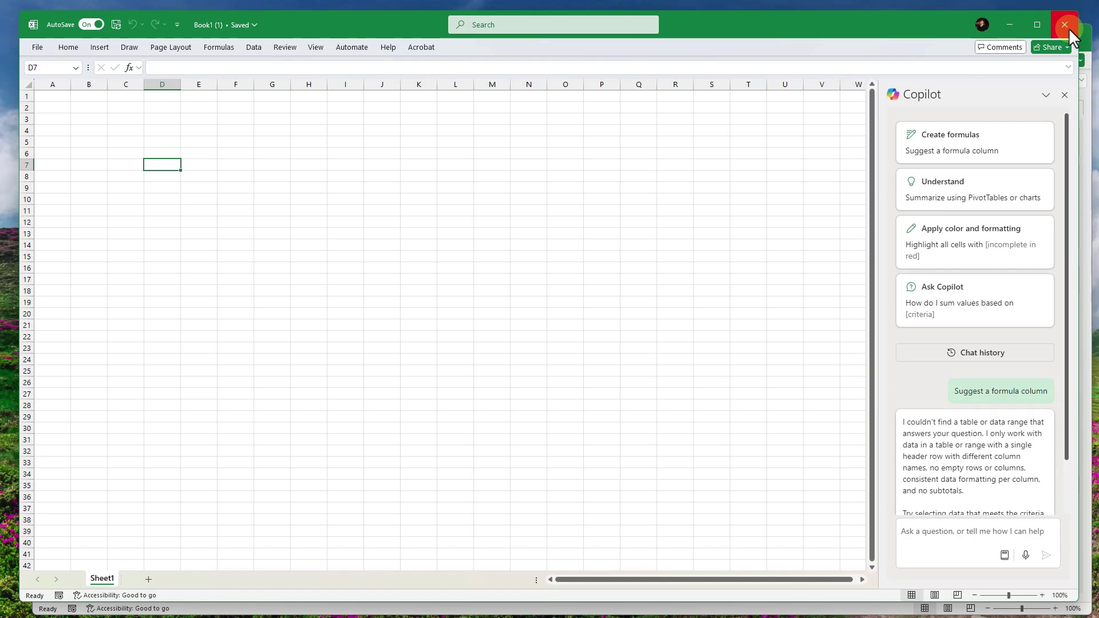
Switch to PowerPoint, dismiss the Camtasia add-in warning, and start a blank presentation.
{"action": "key", "text": "super"}
{"action": "type", "text": "power"}
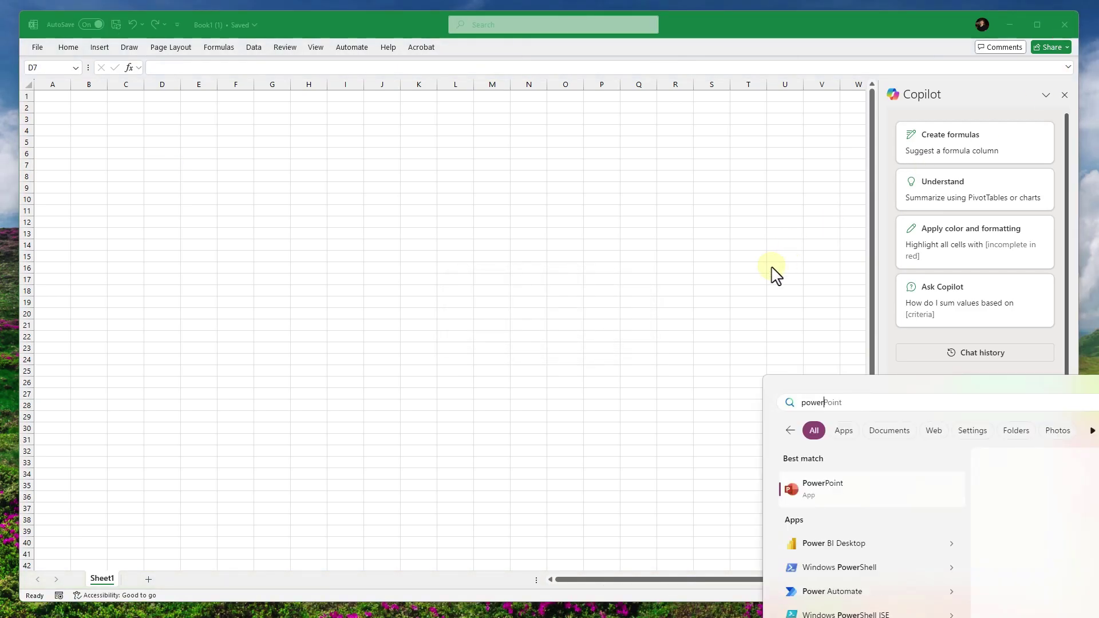
{"action": "key", "text": "Return"}
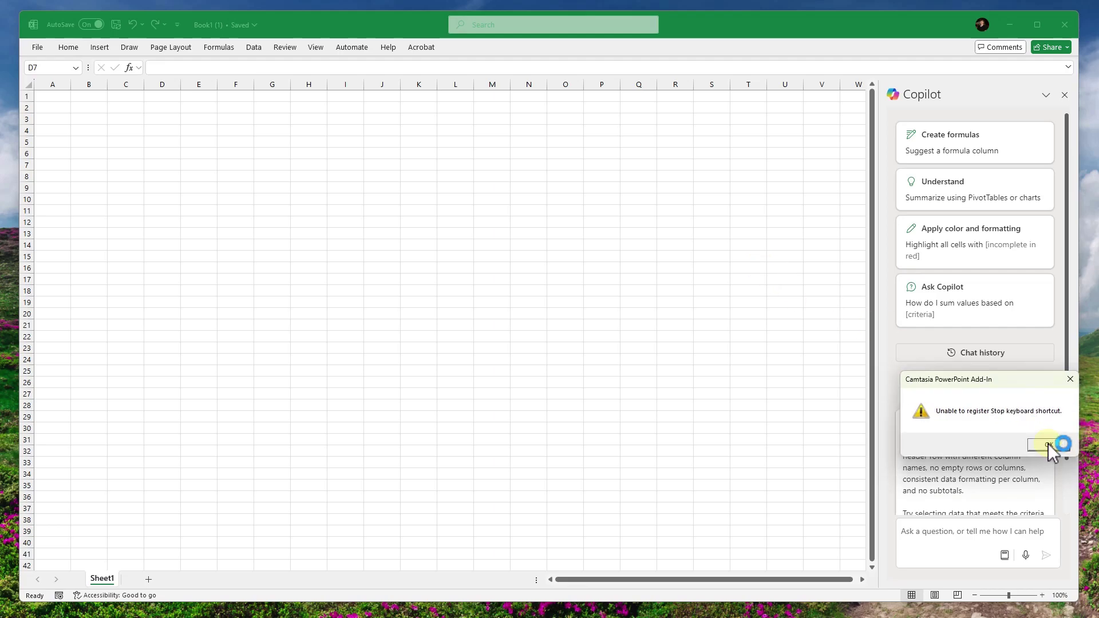
{"action": "left_click", "coordinate": [1050, 444]}
{"action": "left_click", "coordinate": [163, 130]}
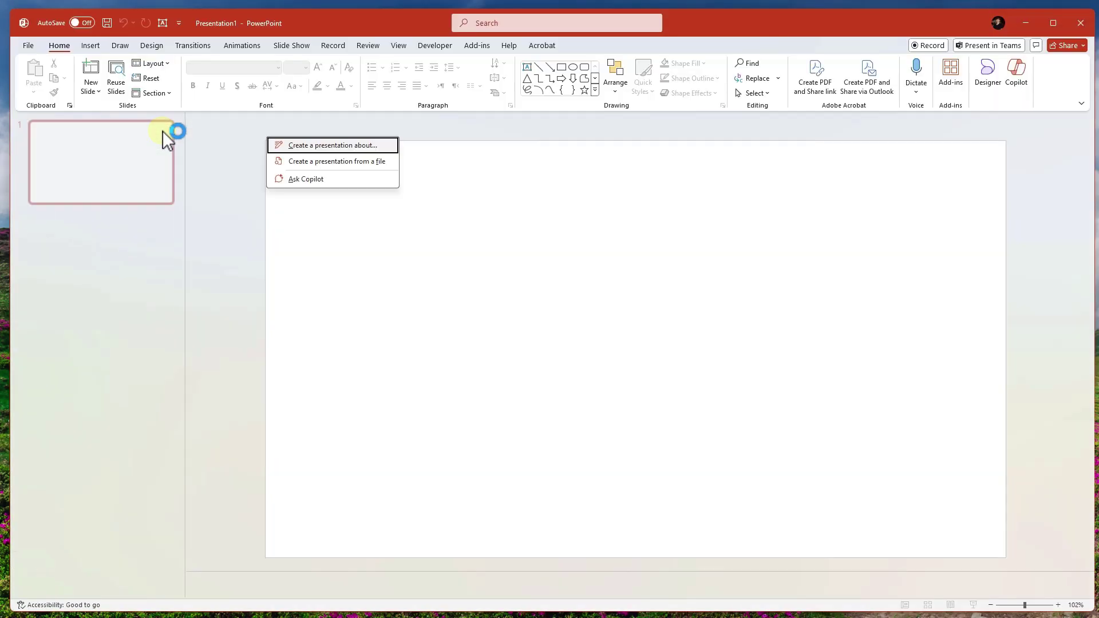